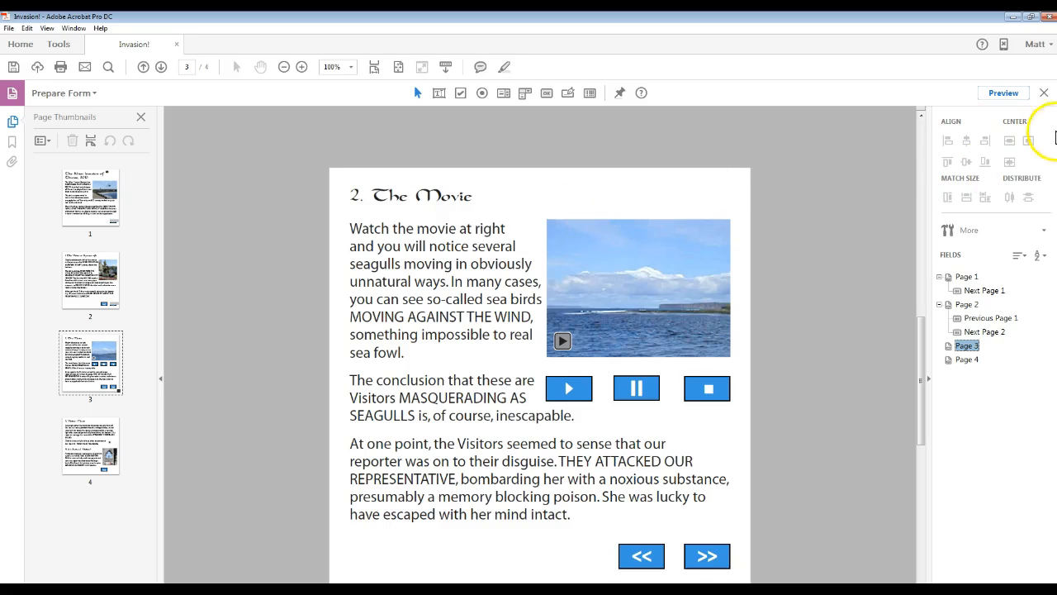
Leave form editing and try the movie control and page navigation buttons on page 3.
click(1044, 93)
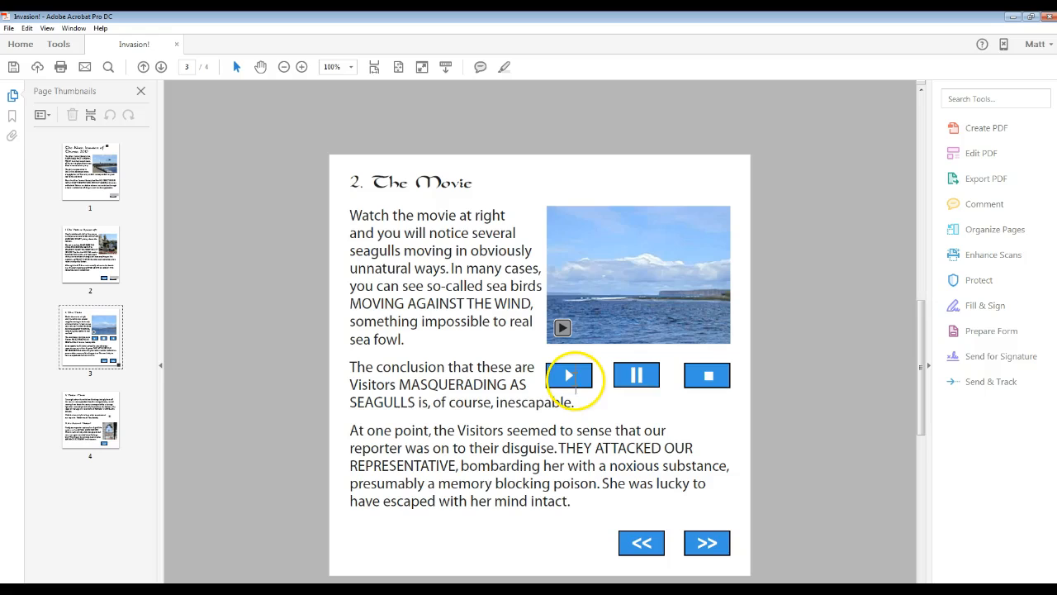
click(648, 381)
click(716, 377)
click(628, 543)
click(715, 541)
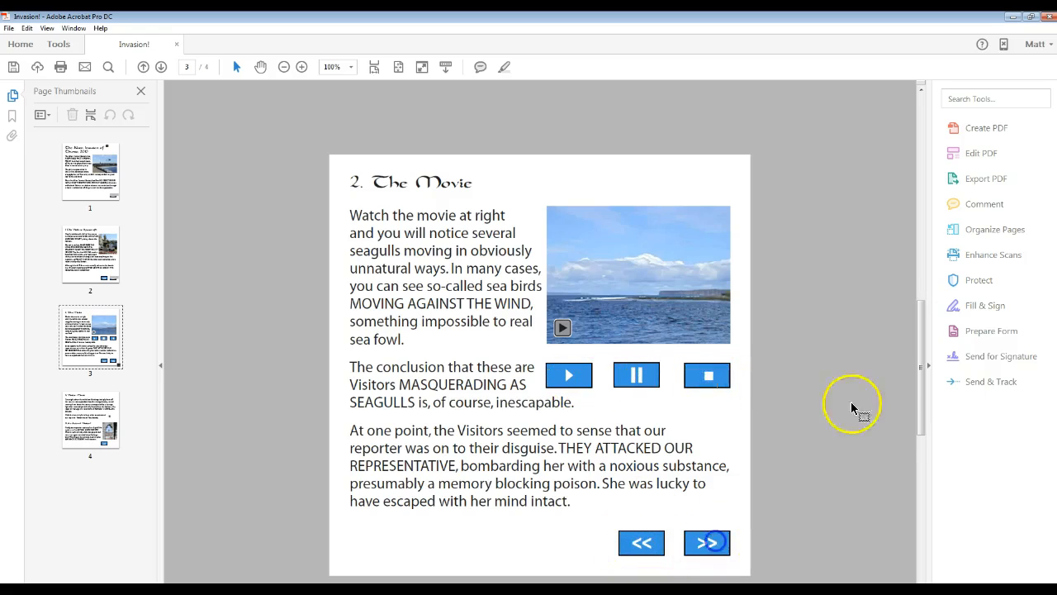
Reopen Prepare Form and preview the form from page 1, testing the previous and next page buttons through to page 3.
click(995, 331)
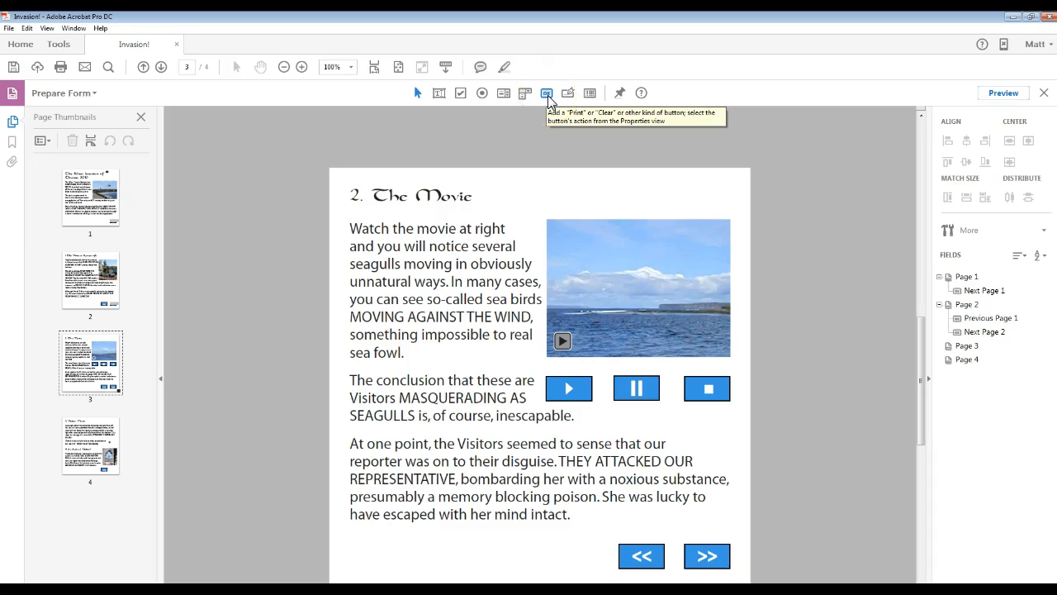
click(74, 198)
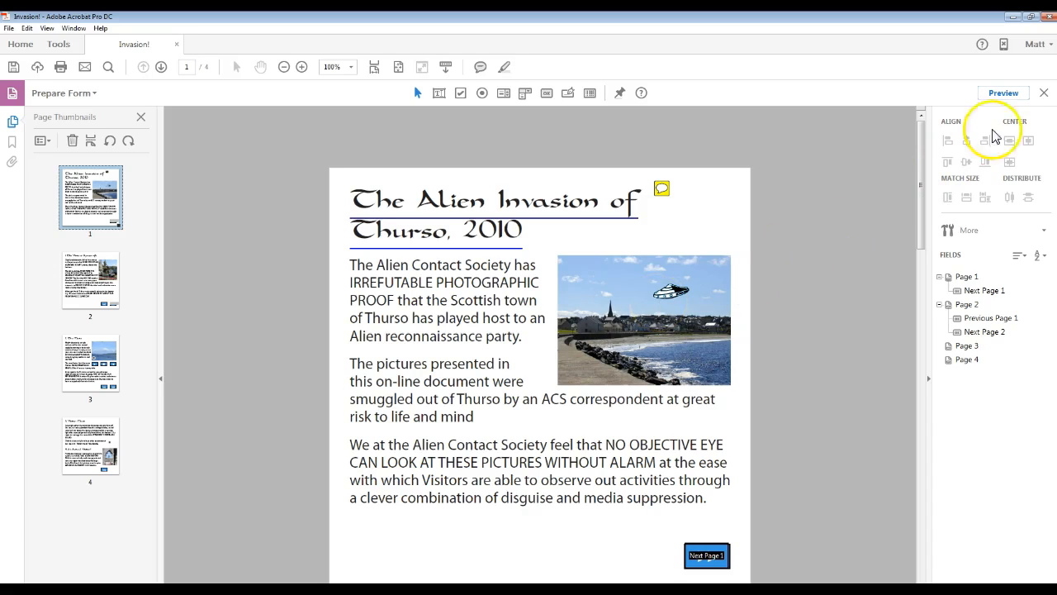
click(1009, 96)
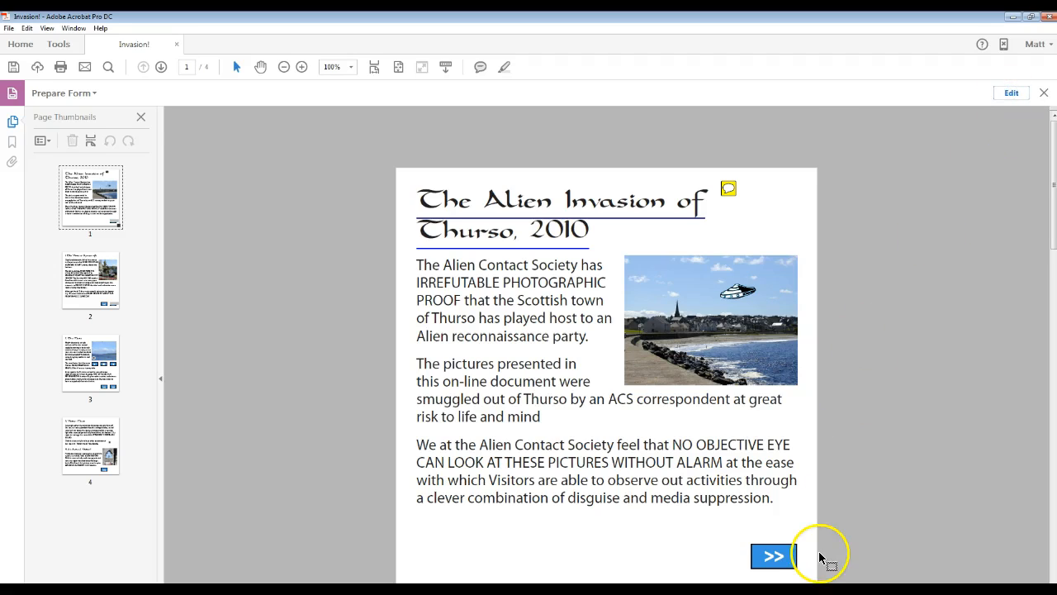
click(774, 557)
click(708, 556)
click(780, 560)
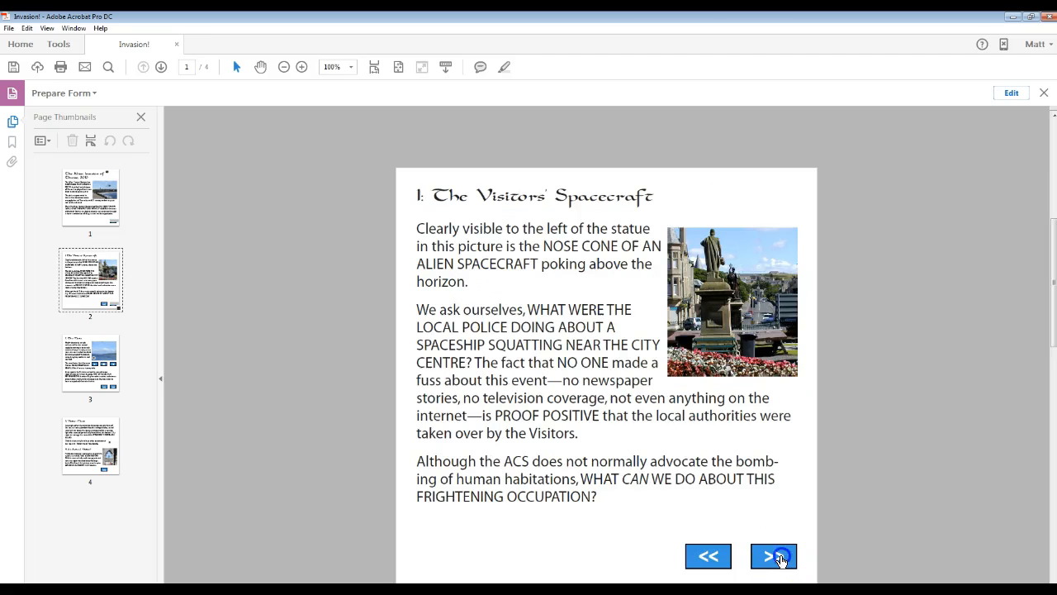
click(775, 560)
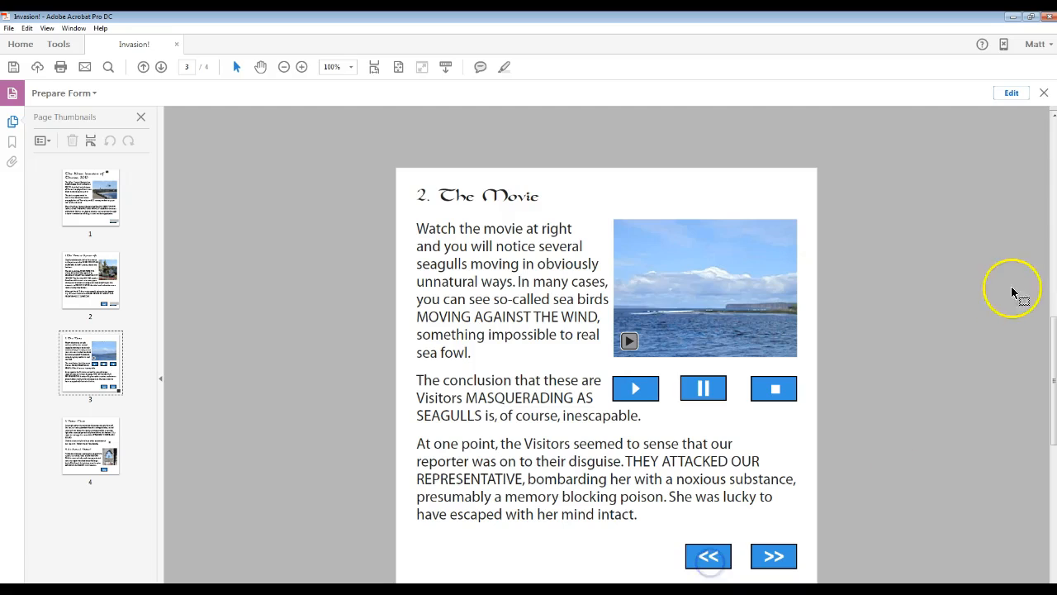
Return to form editing and place a button field over the << graphic on page 3, sized to cover it.
click(1012, 92)
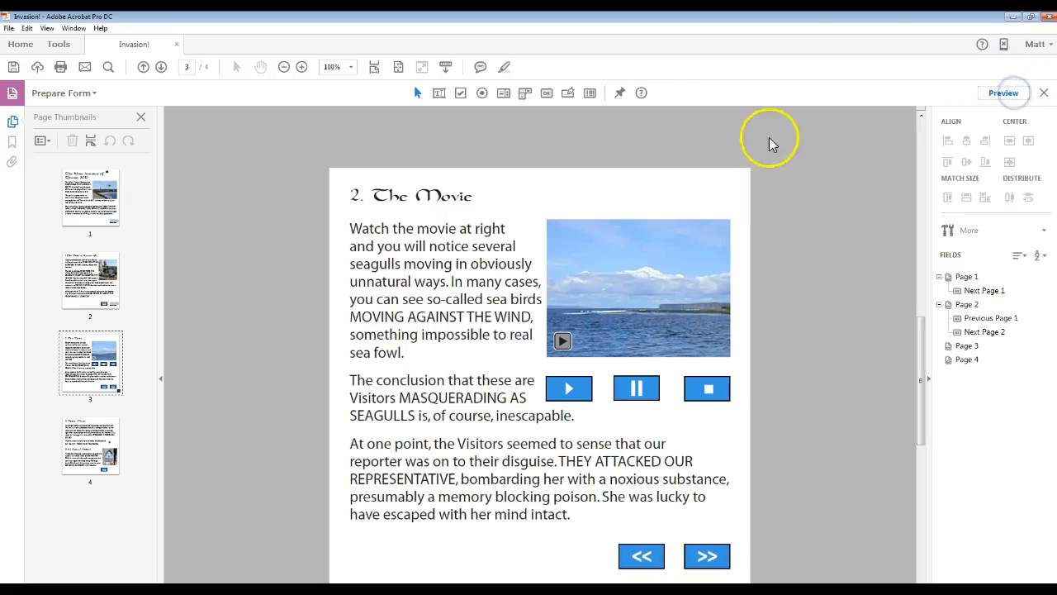
click(546, 94)
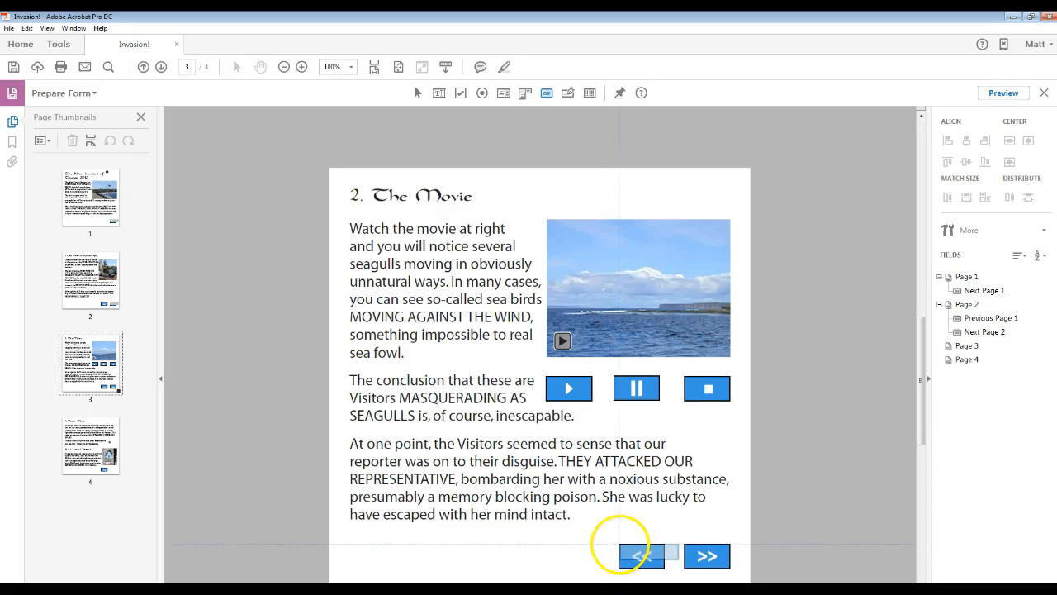
click(621, 548)
drag(679, 552, 640, 568)
Name the new button over << "Previous Page 2" and set its tooltip to "Go back one page".
double_click(630, 566)
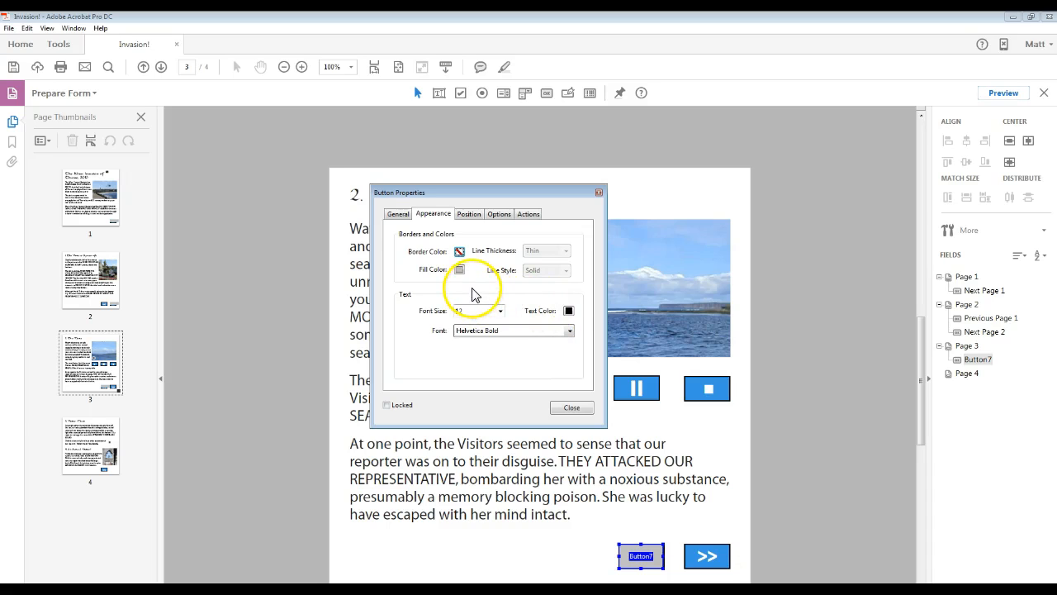
click(401, 216)
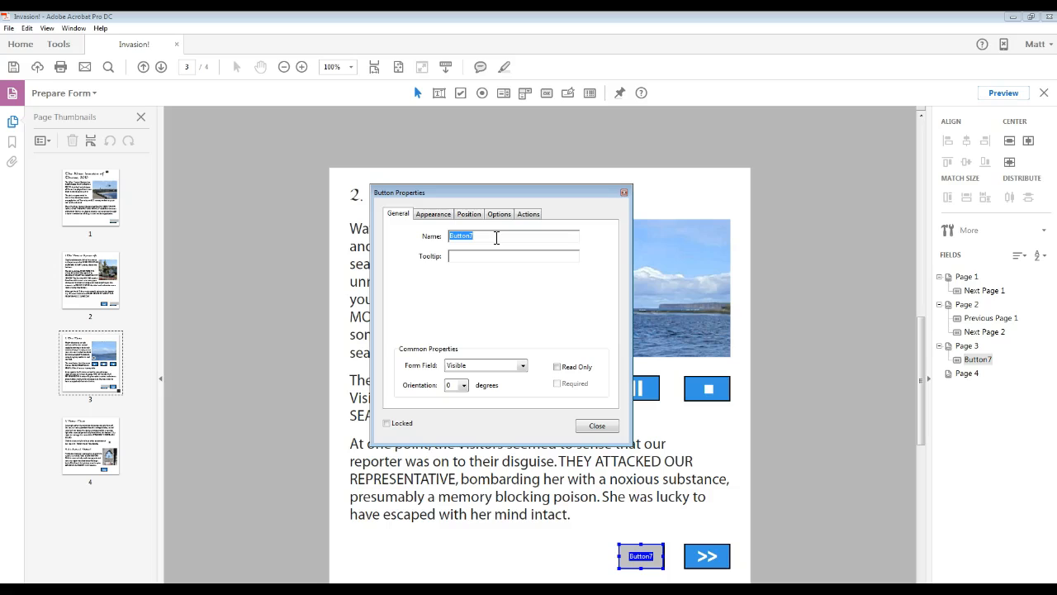
text(P)
click(487, 257)
click(477, 237)
text(Previous Page 2)
click(477, 255)
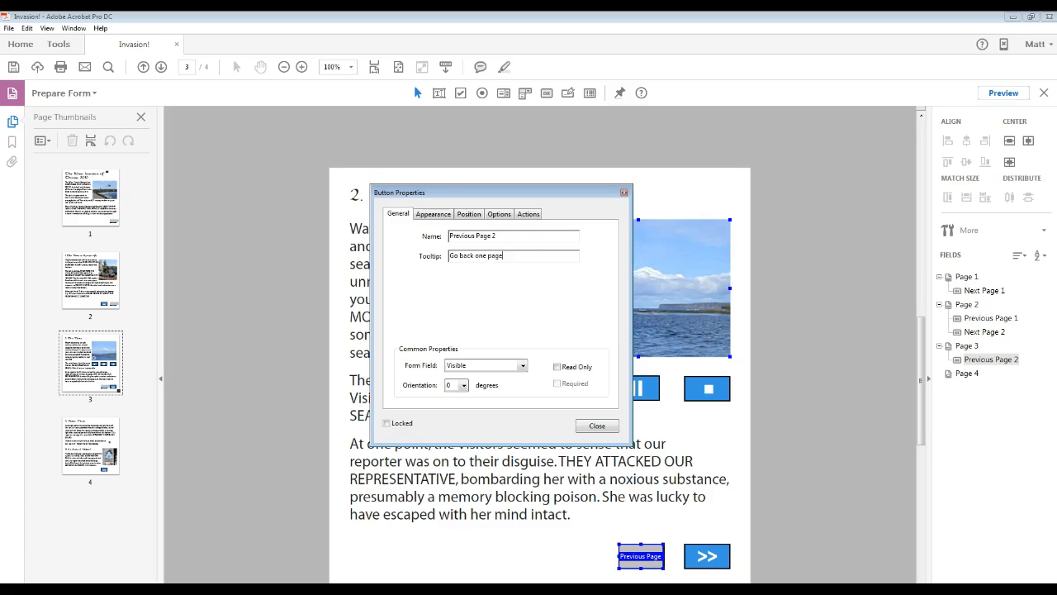
Set the Previous Page 2 button's fill color to No Color.
click(430, 216)
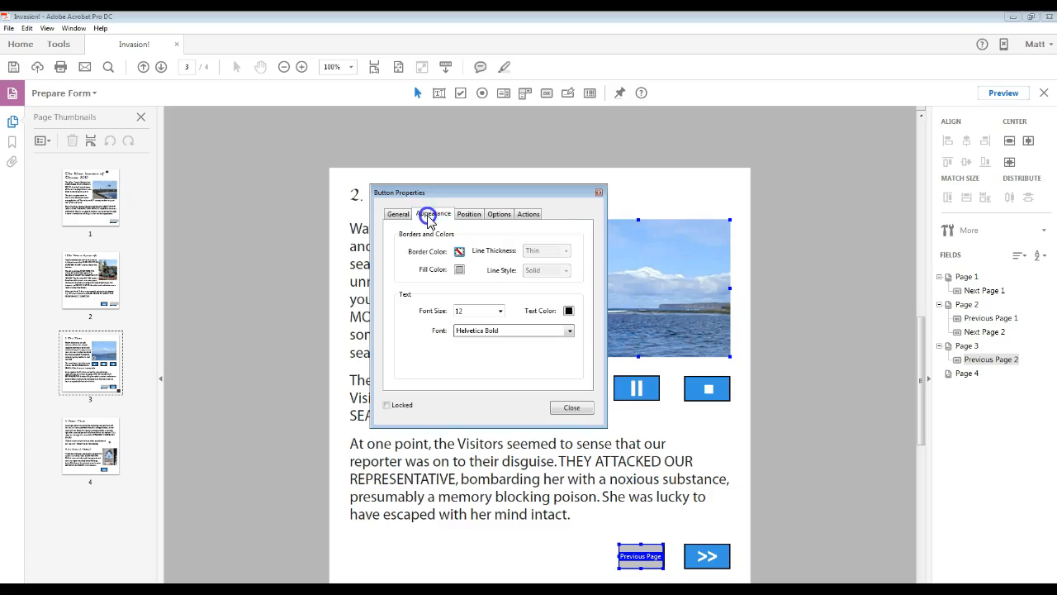
click(459, 270)
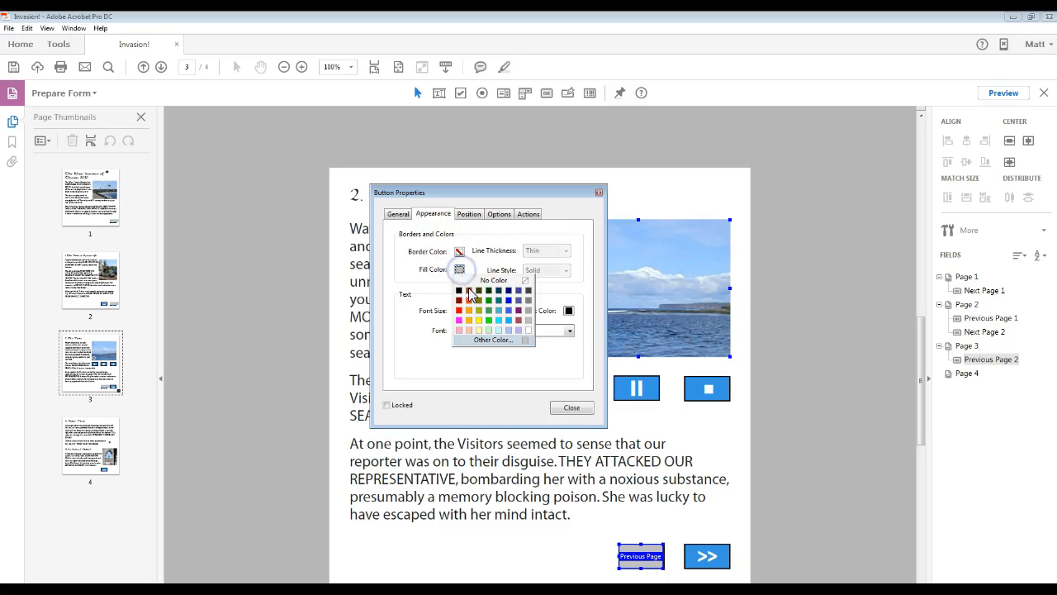
click(512, 281)
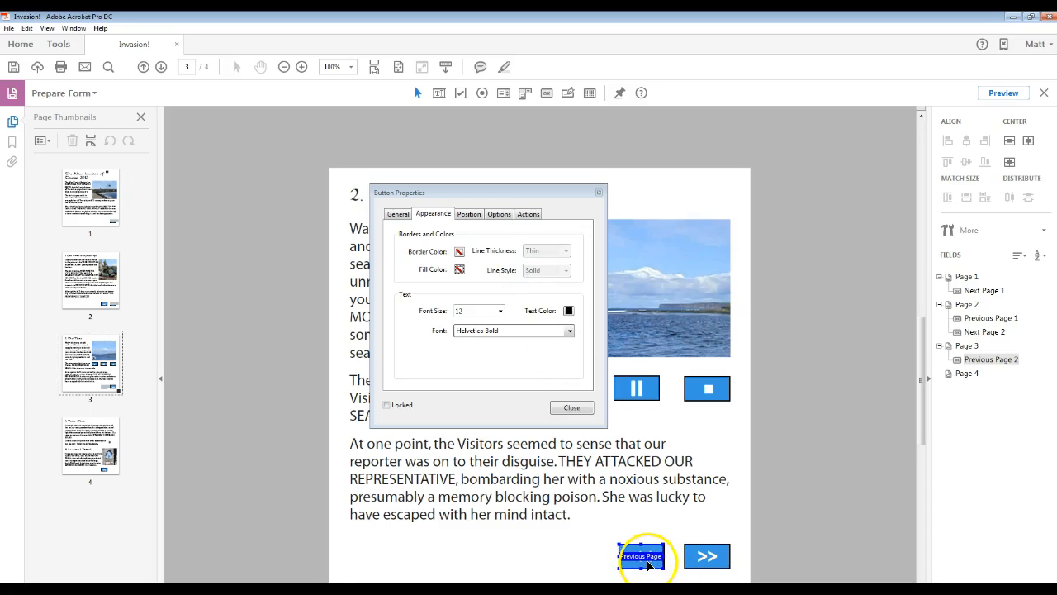
Review the Previous Page 2 button's position and options, and set its action trigger to Mouse Down.
click(469, 214)
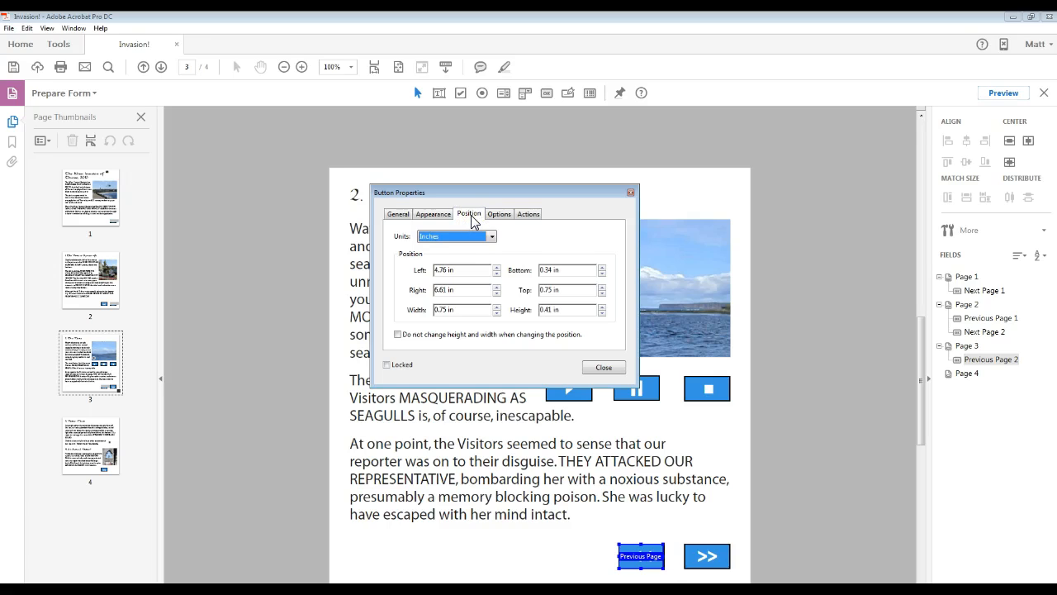
click(498, 215)
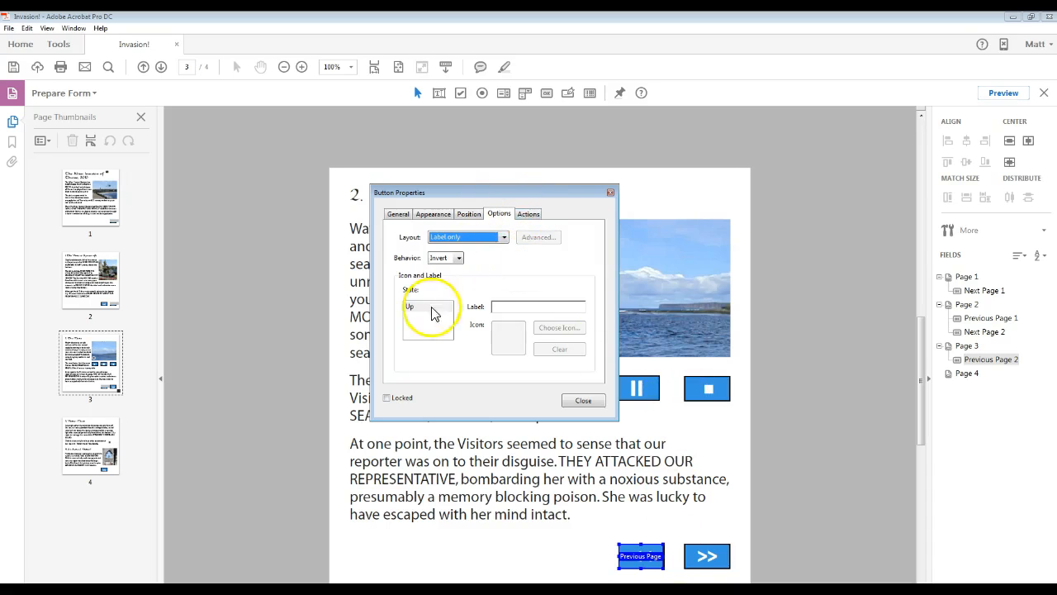
click(525, 215)
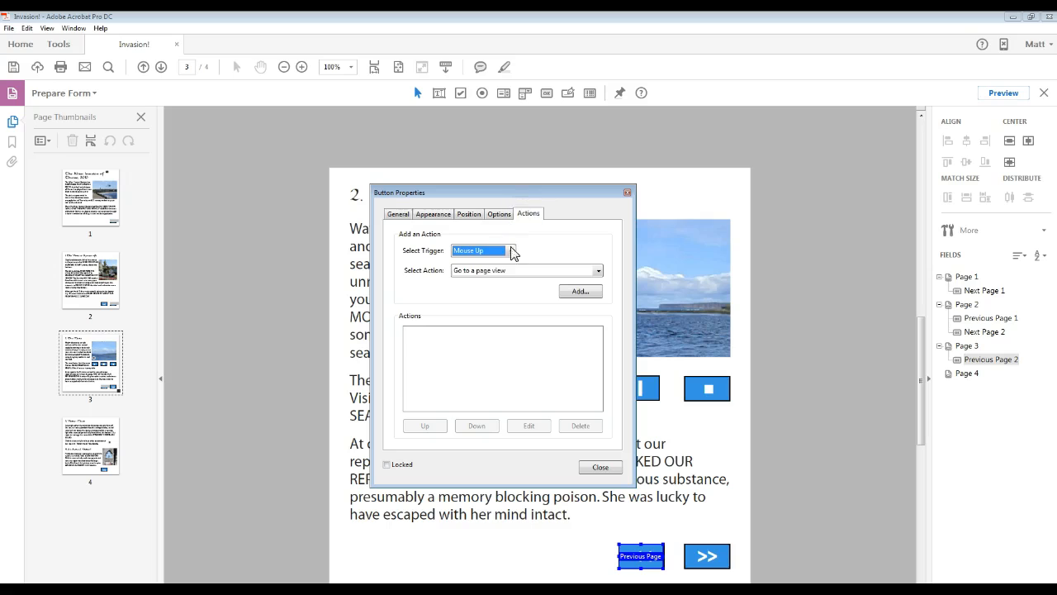
click(511, 250)
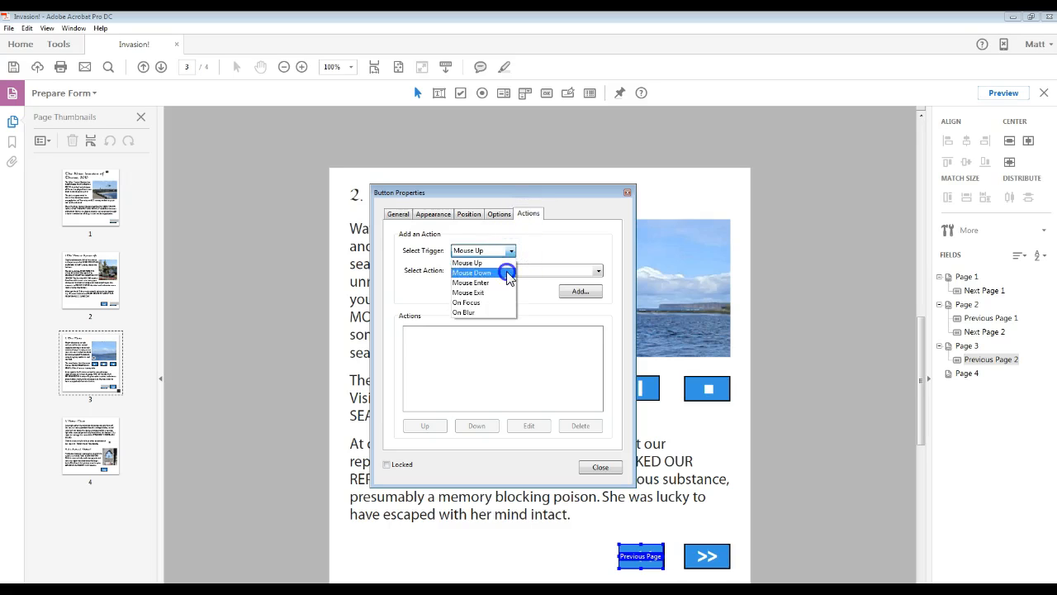
click(499, 274)
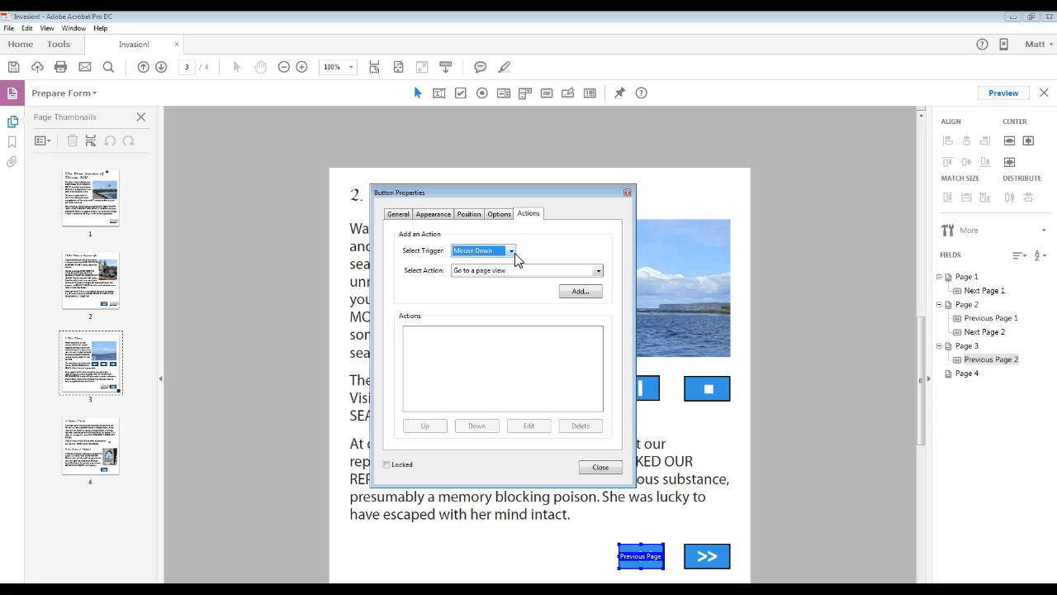
Add a "Go to a page view" action to the Previous Page 2 button with page 2 as the link destination.
click(582, 292)
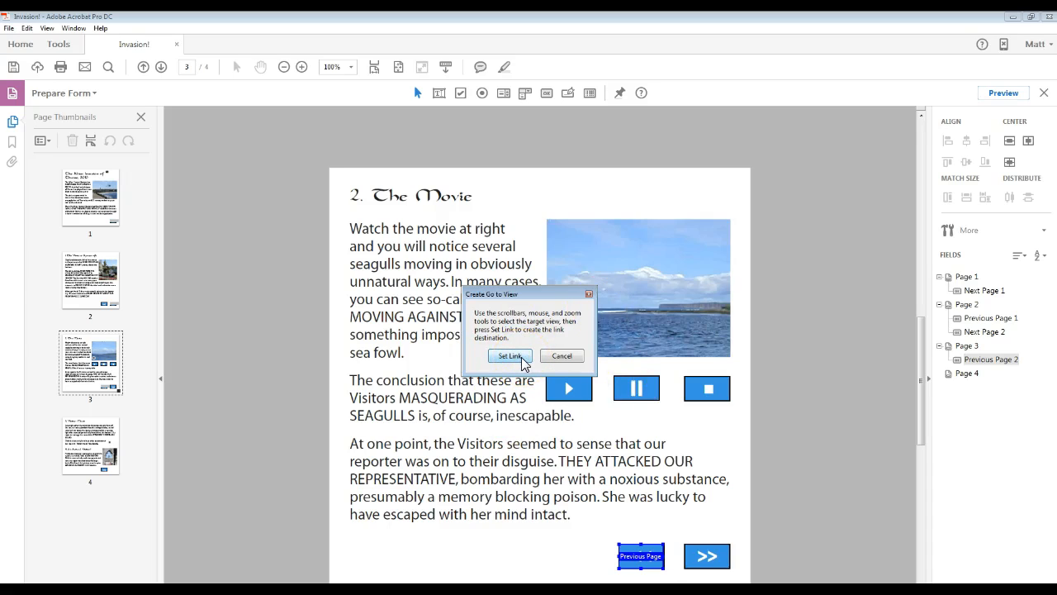
click(524, 362)
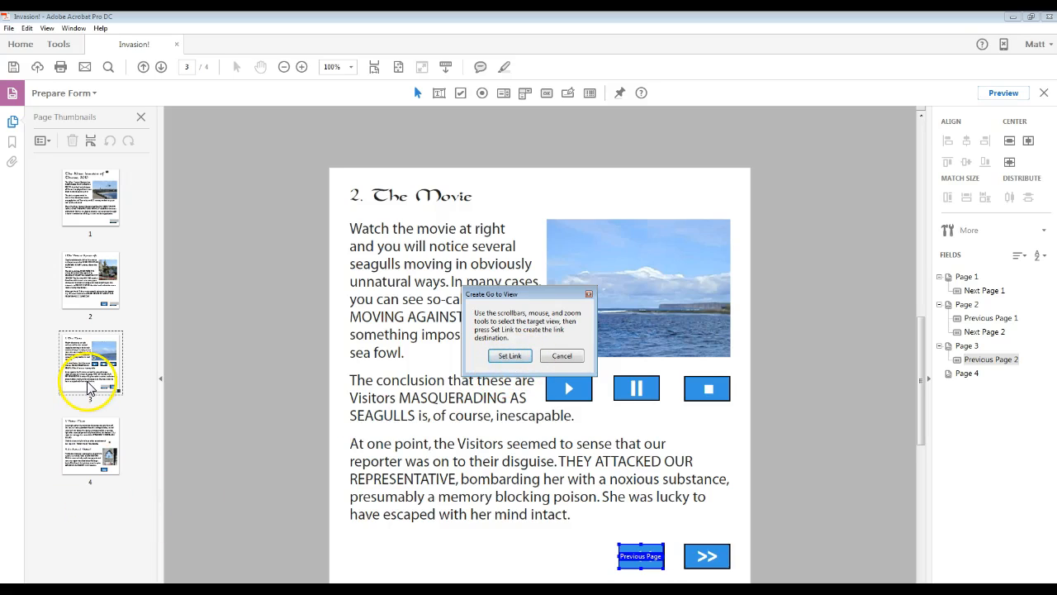
click(82, 279)
click(509, 355)
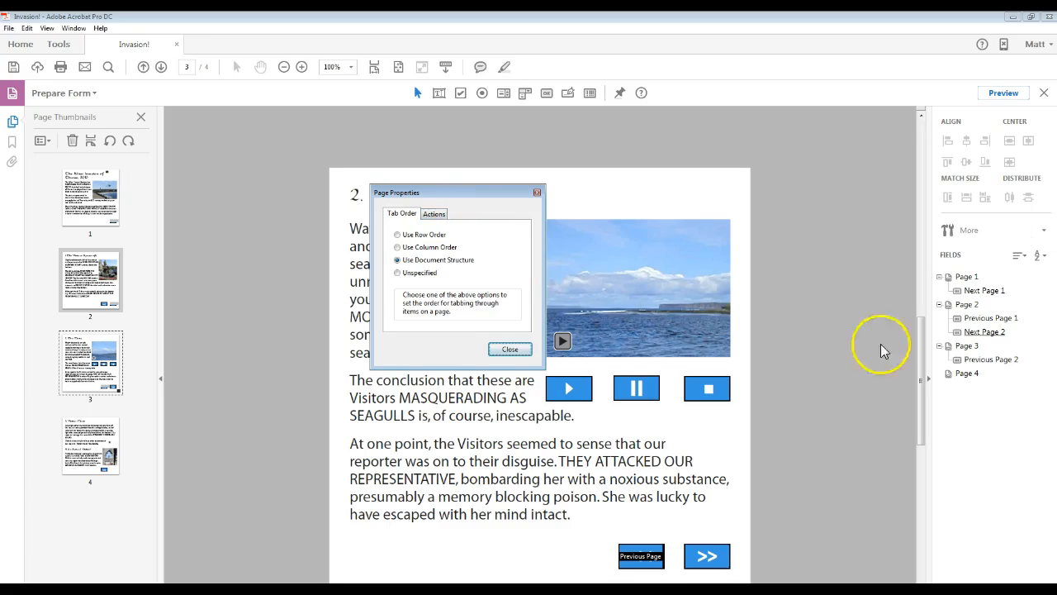
click(510, 349)
click(663, 352)
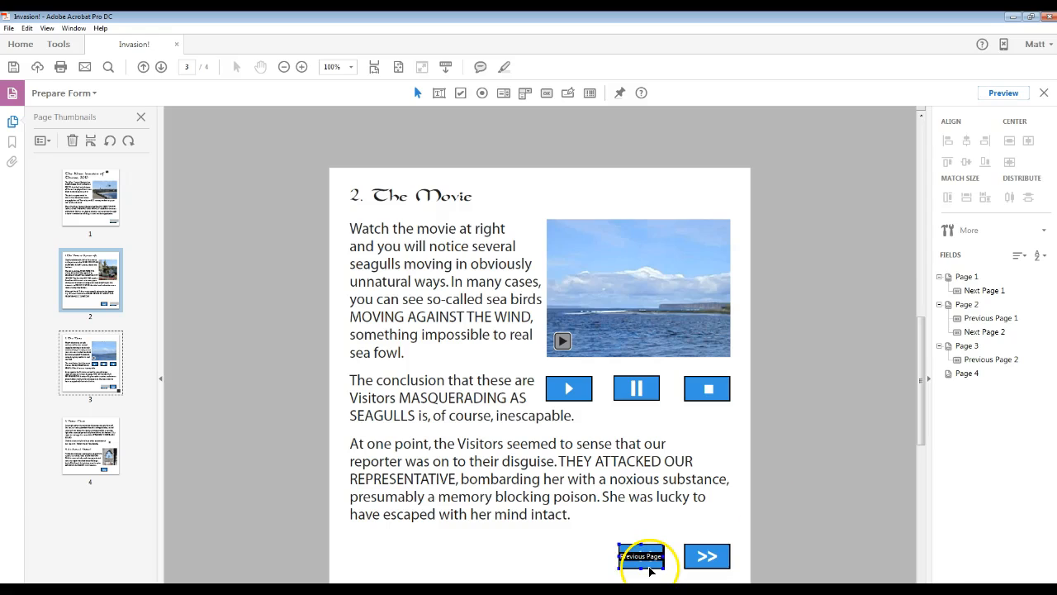
Preview the form and test going back from page 3 and forward again.
click(1008, 95)
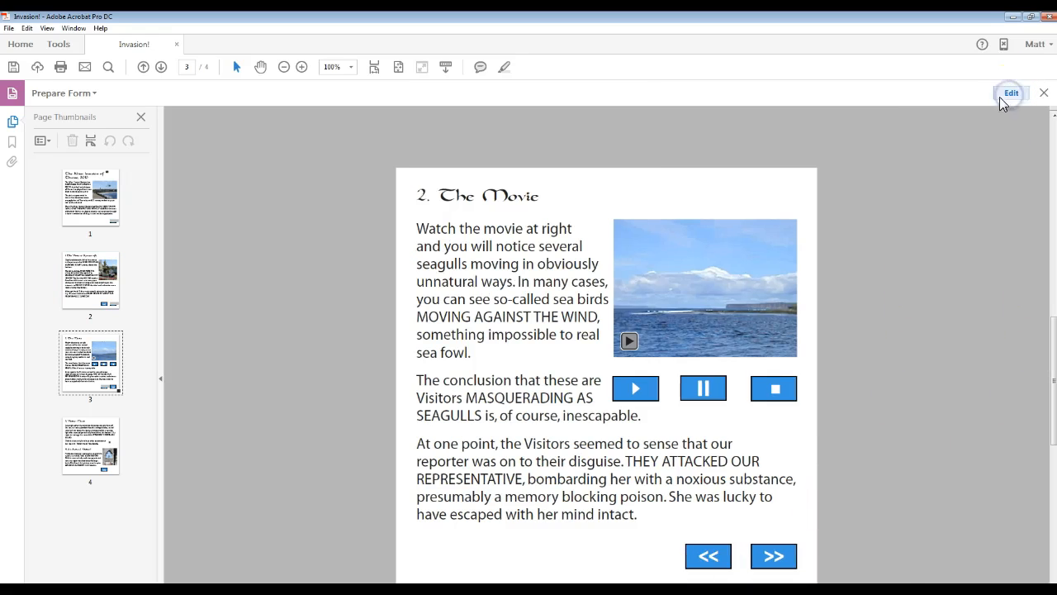
click(708, 560)
click(772, 556)
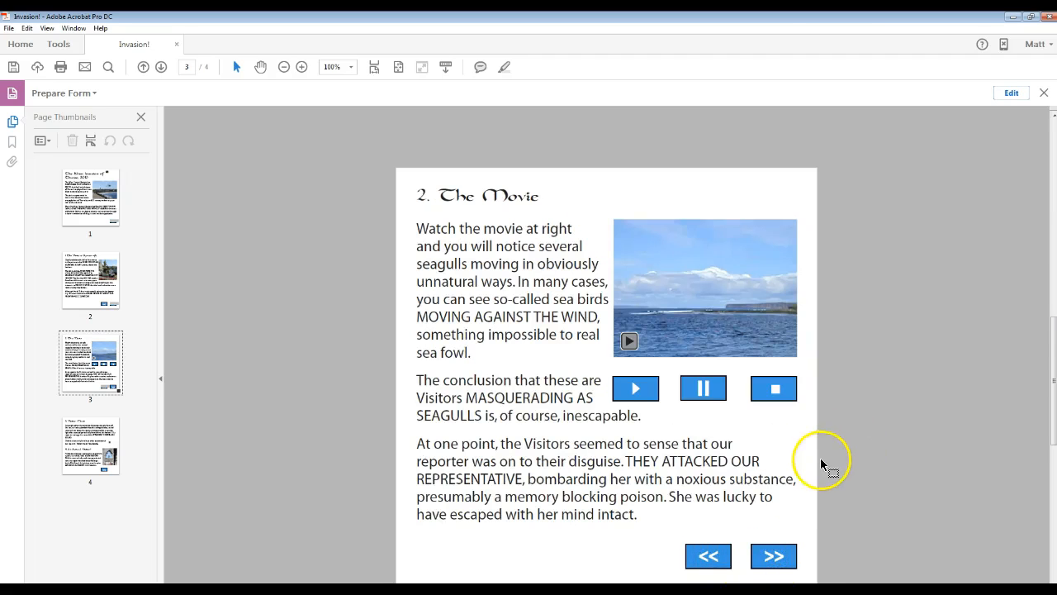
Return to form editing and place a button field over the >> graphic on page 3, sized to cover it.
click(1007, 94)
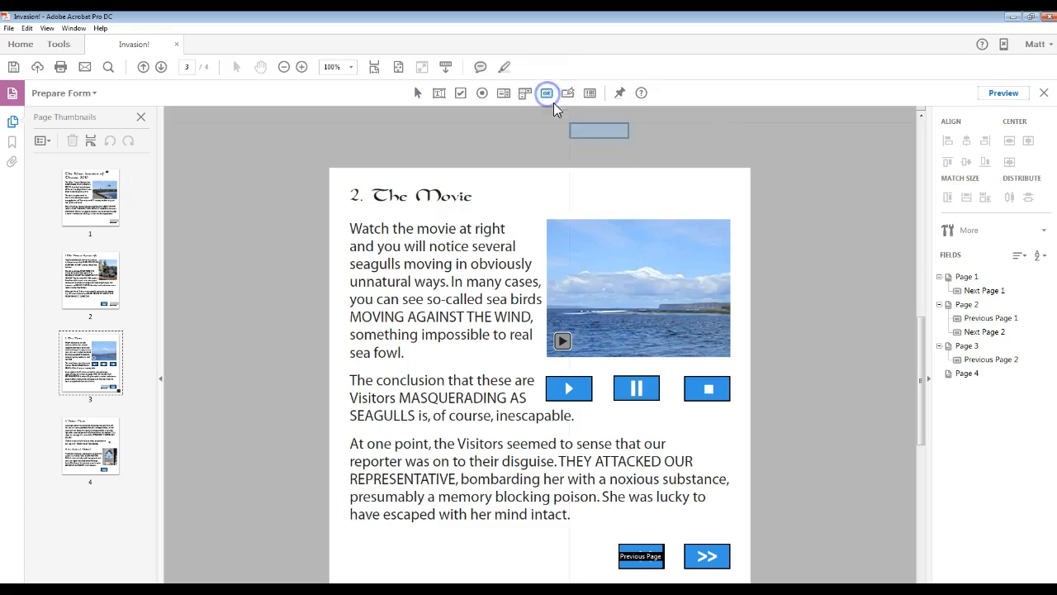
click(685, 546)
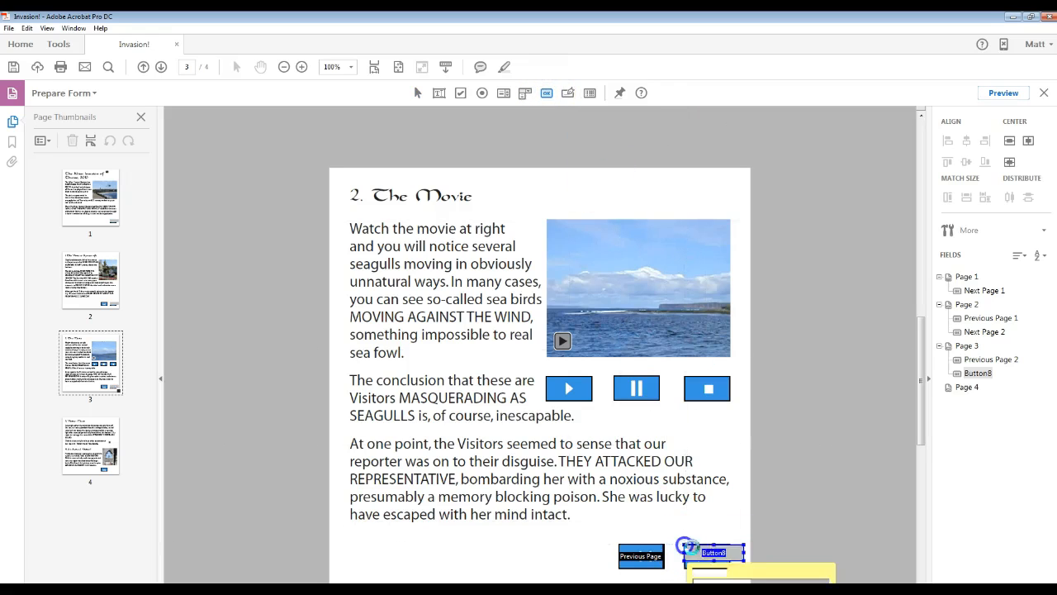
click(734, 554)
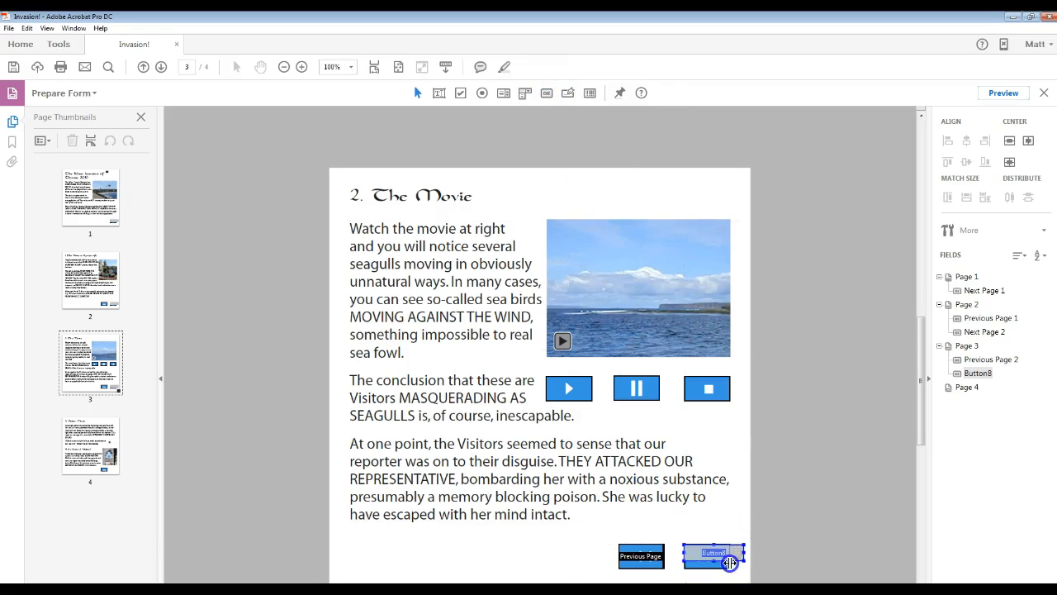
drag(730, 562, 707, 569)
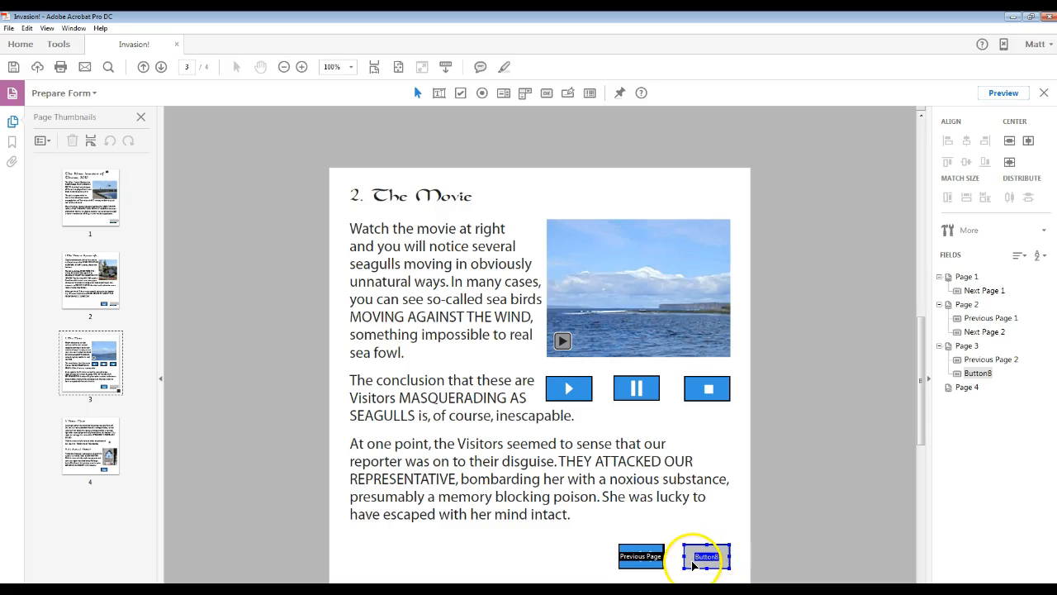
Name the new button over >> "Next Page 3" and enter a tooltip beginning "Go to the next".
double_click(692, 564)
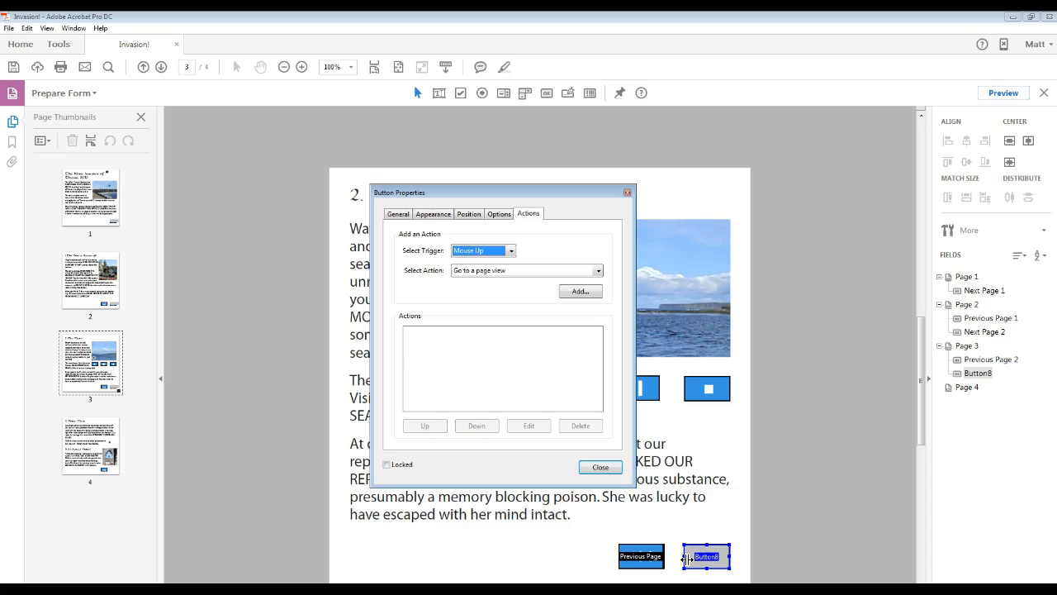
click(396, 214)
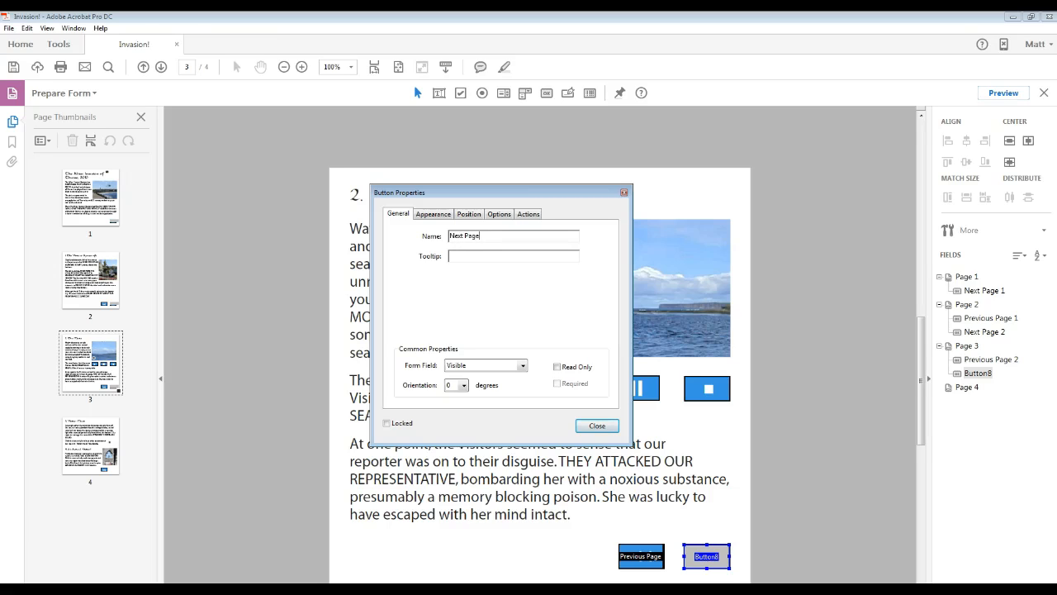
click(491, 257)
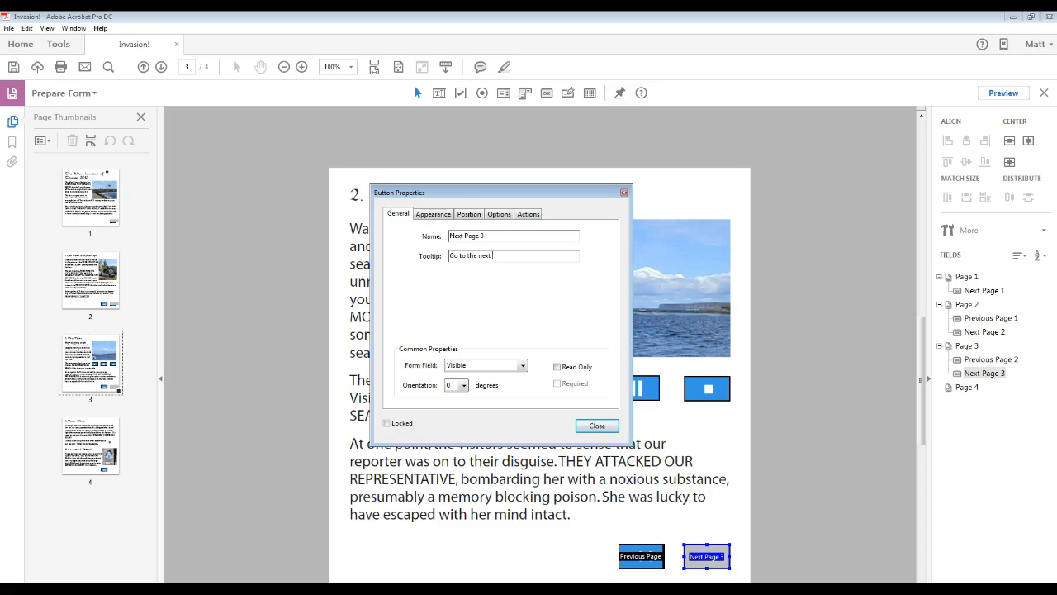
Set the Next Page 3 button's fill color to No Color.
click(433, 214)
click(460, 273)
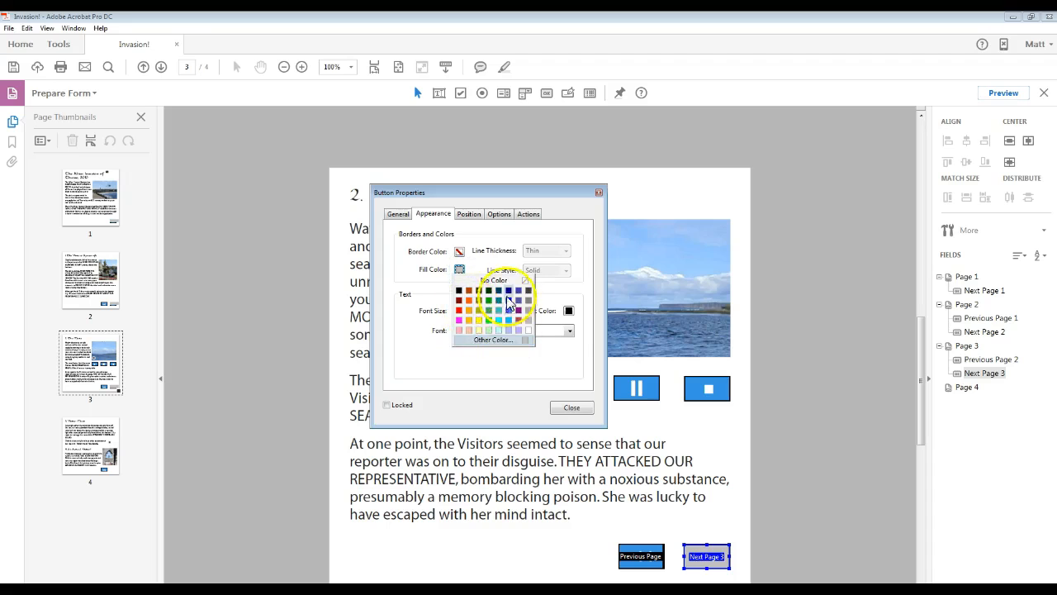
click(504, 264)
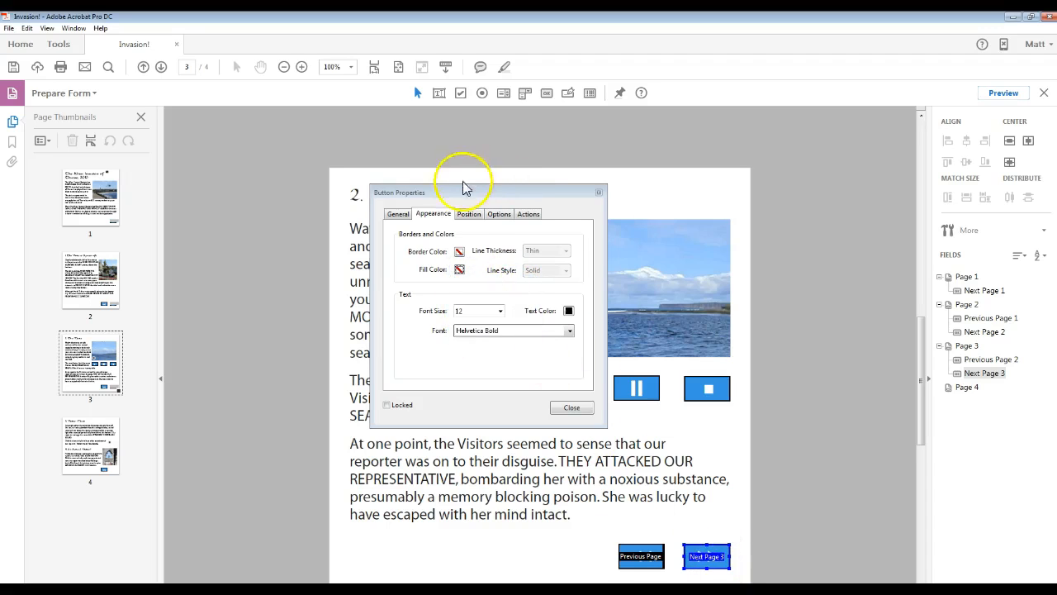
Add a Mouse Down action to the Next Page 3 button that goes to the page 4 view.
click(529, 214)
click(511, 250)
click(499, 273)
click(580, 291)
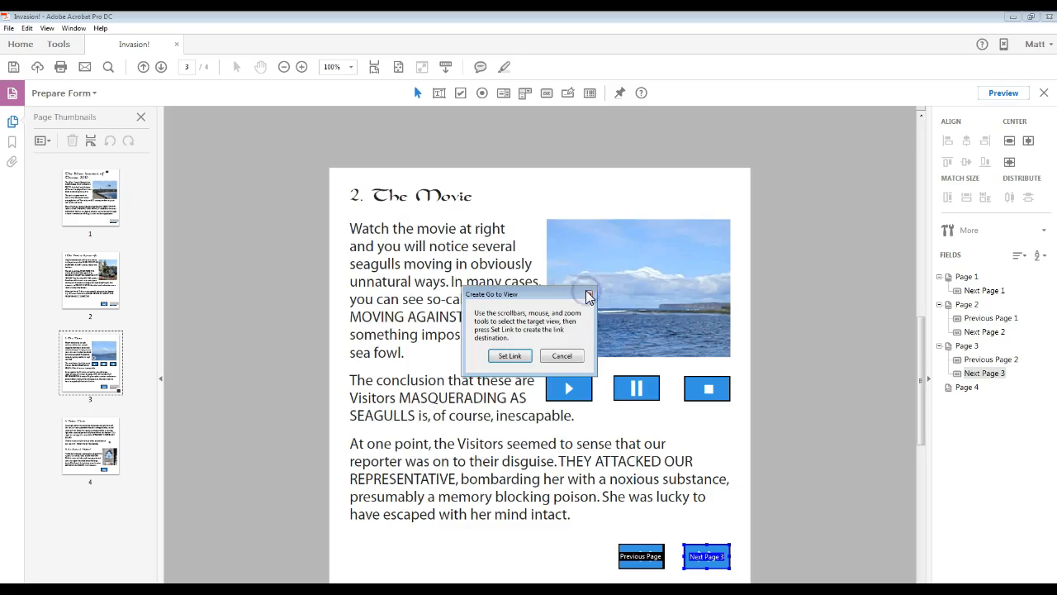
click(94, 452)
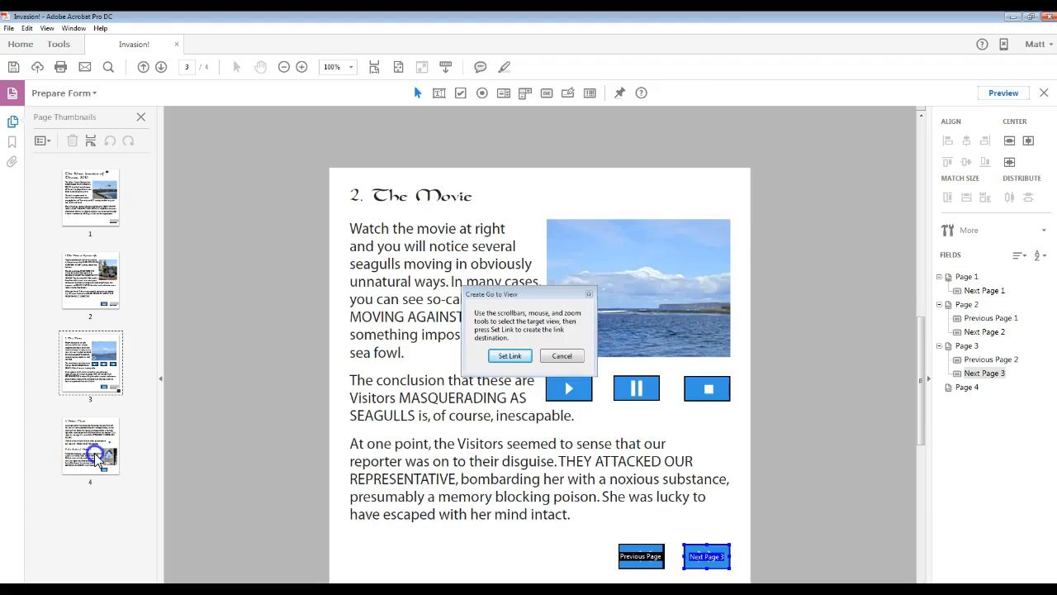
click(512, 356)
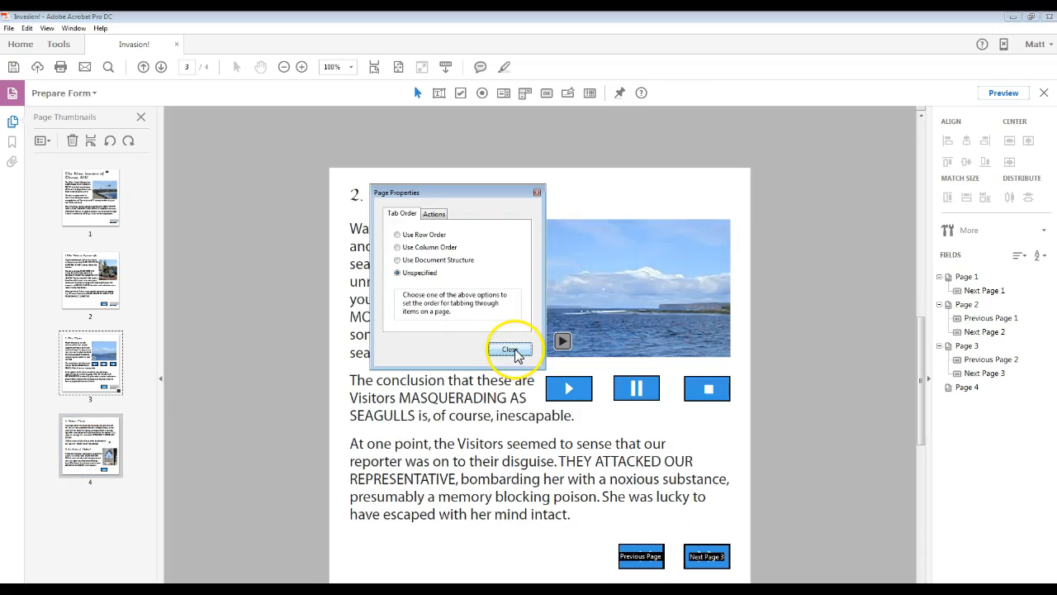
Set the tab order in Page Properties to Use Document Structure, then select the Next Page 3 field.
click(413, 261)
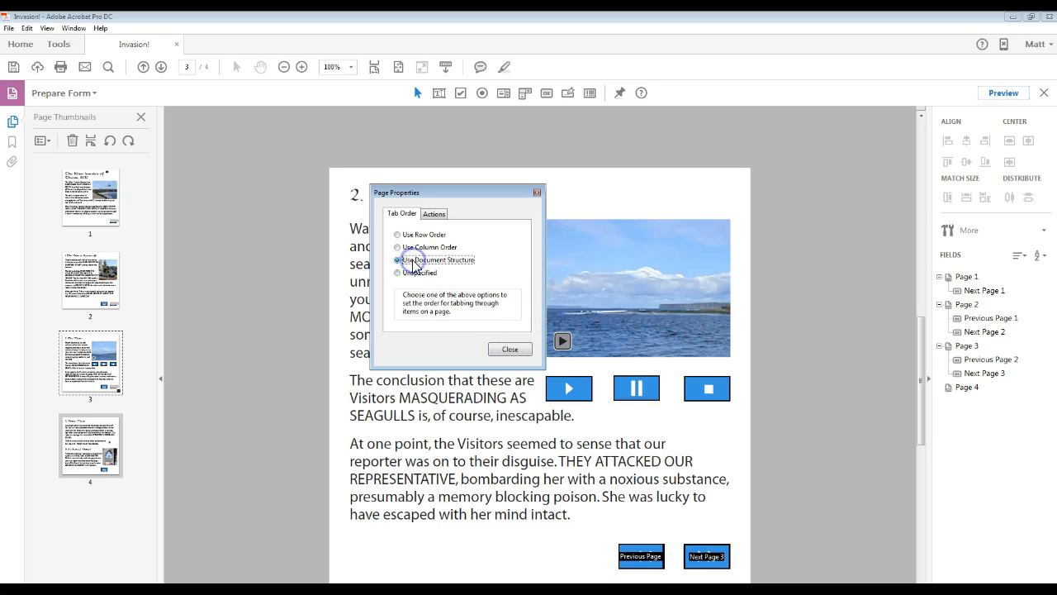
click(512, 350)
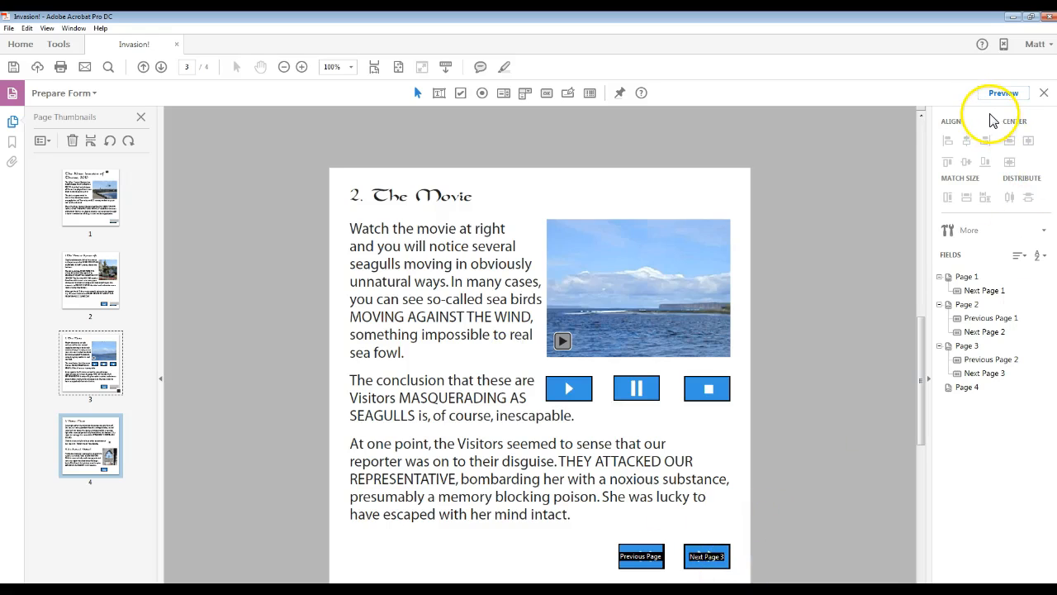
click(985, 374)
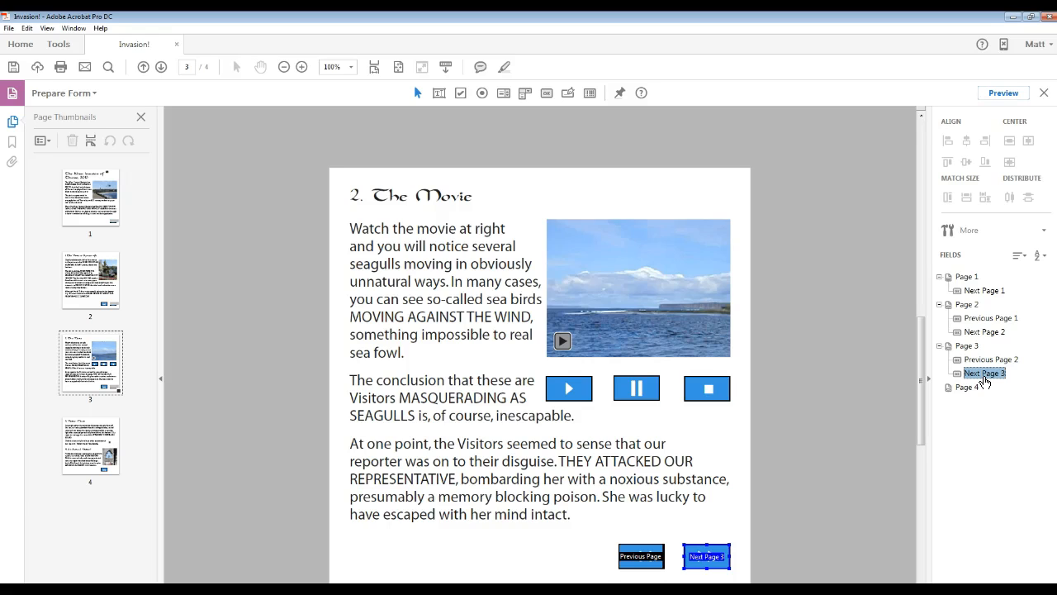
Preview the form and test the next and previous page buttons between pages 3 and 4.
click(1006, 92)
click(747, 582)
click(772, 556)
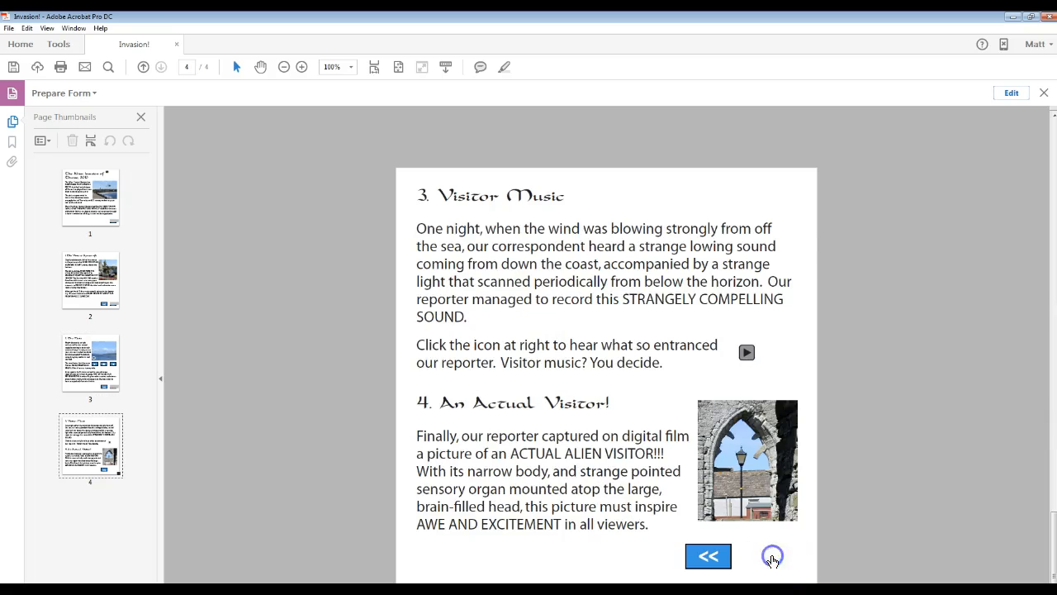
click(71, 373)
click(698, 560)
click(767, 558)
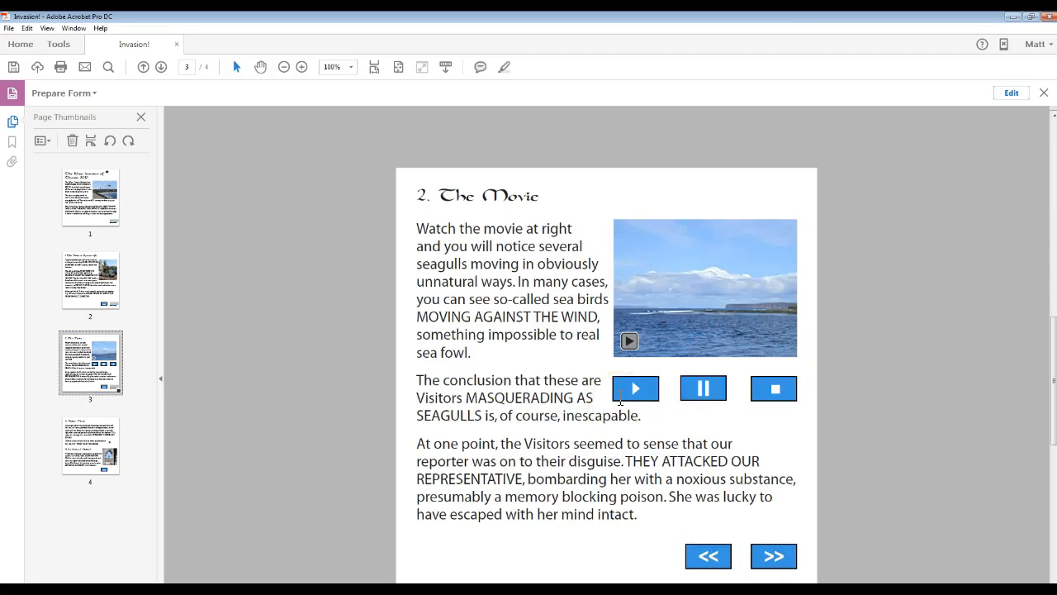
Return to form editing and place a button field over the play graphic below the movie, sized to cover it.
click(1021, 93)
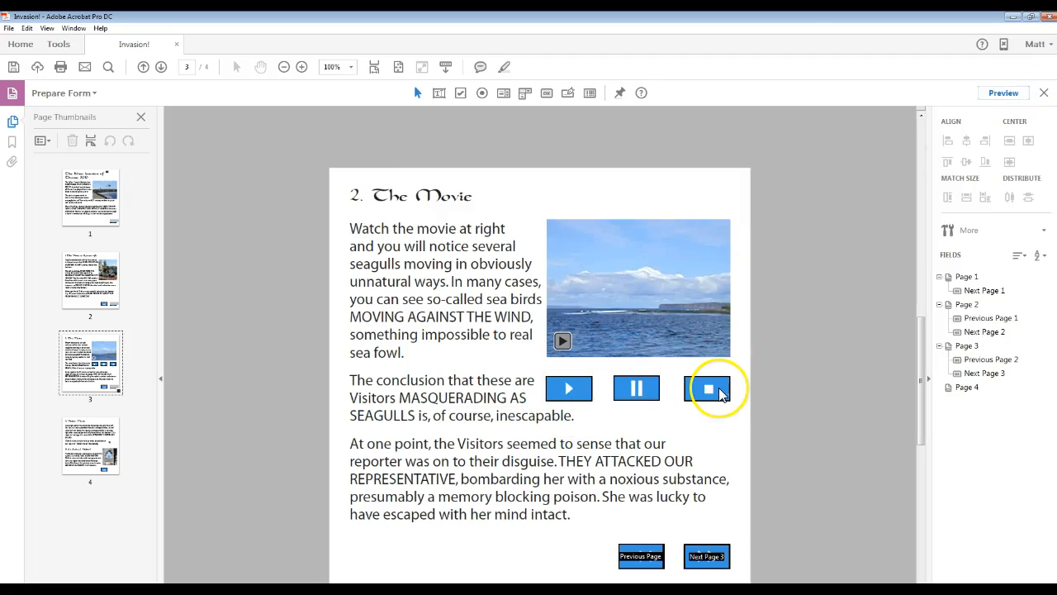
click(563, 342)
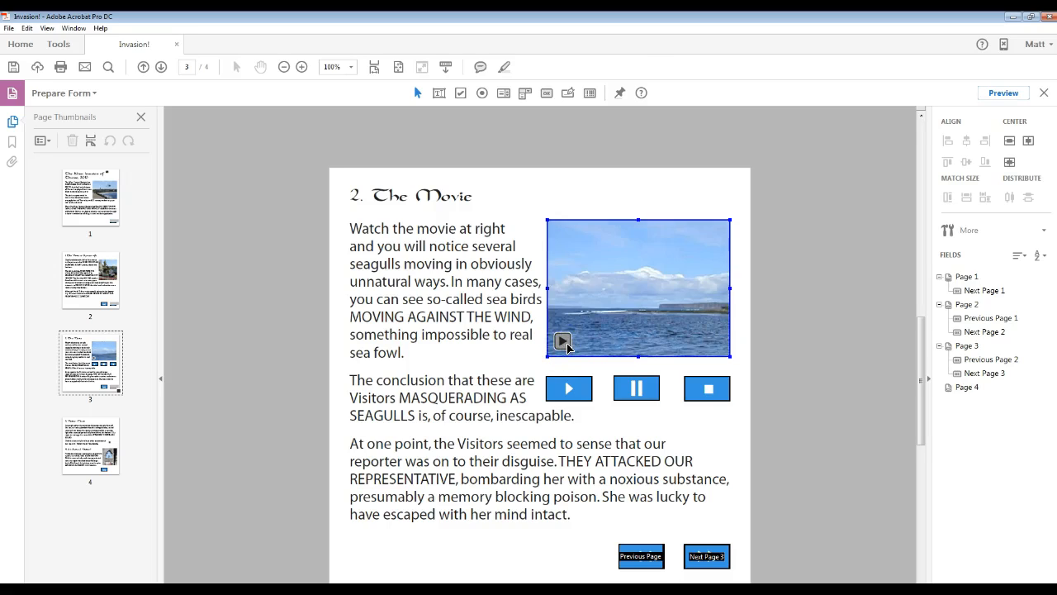
click(546, 93)
click(596, 394)
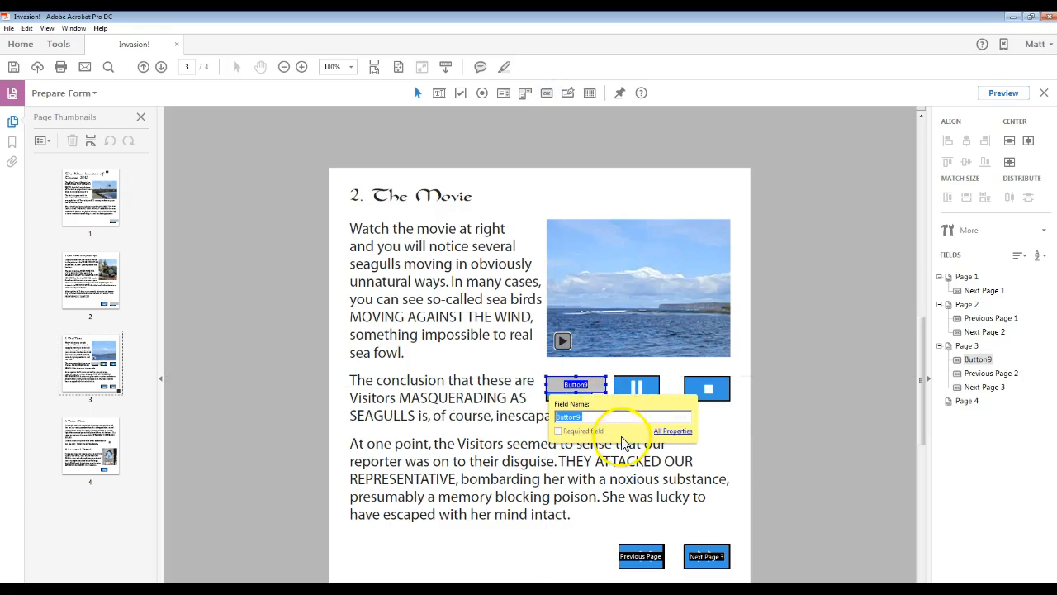
click(668, 432)
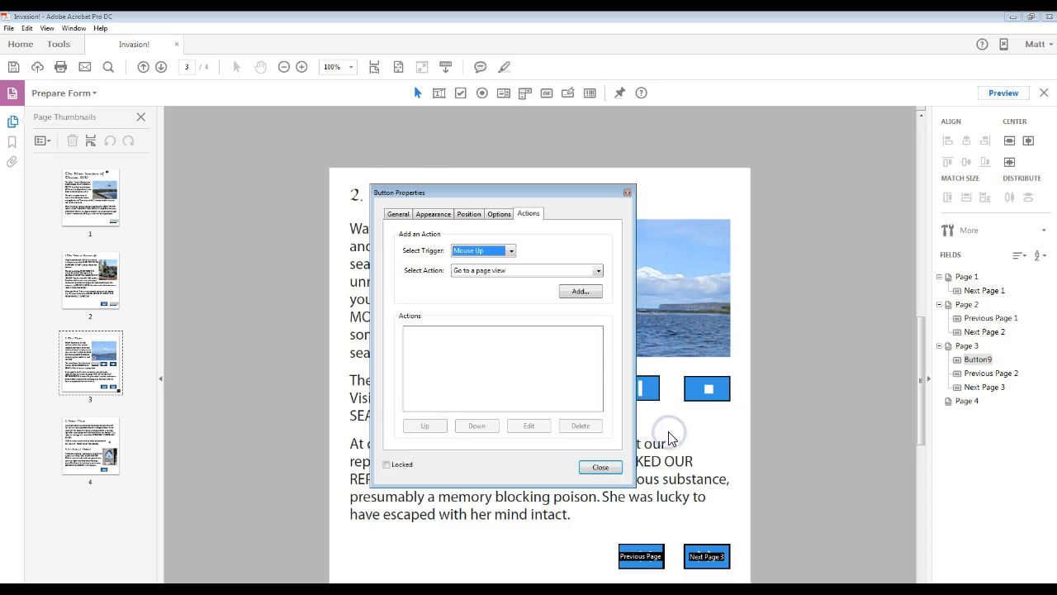
click(601, 467)
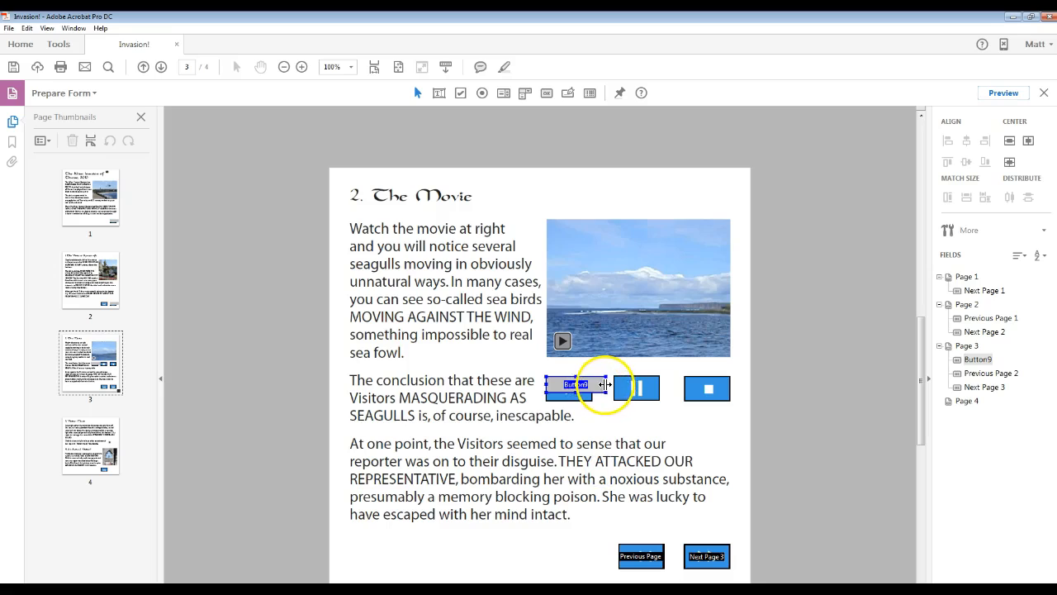
drag(590, 384, 568, 404)
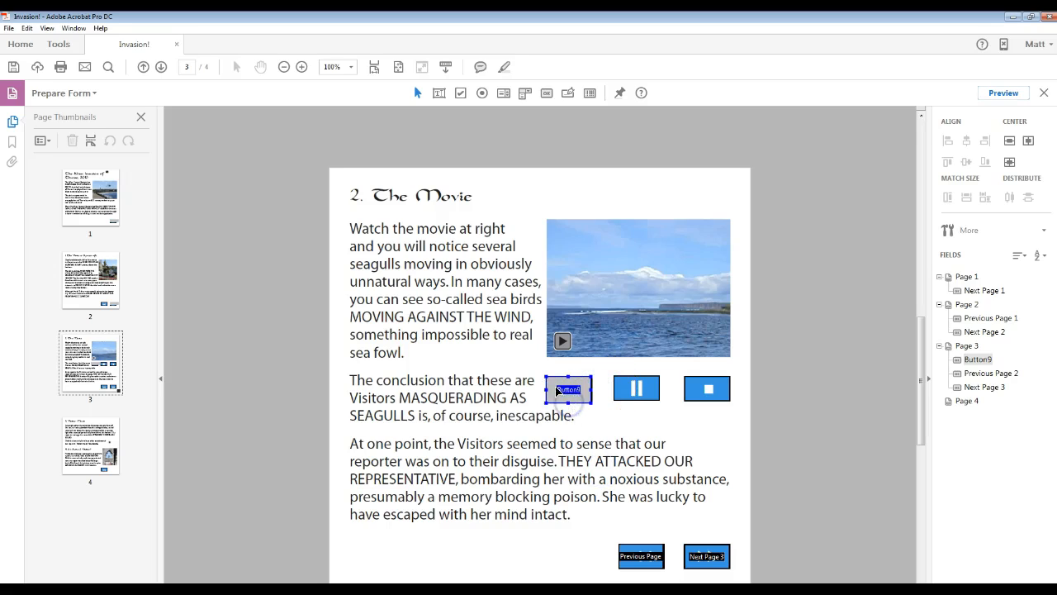
Name the button over the play graphic "Play Button" and set its tooltip to "Click to play video".
double_click(554, 388)
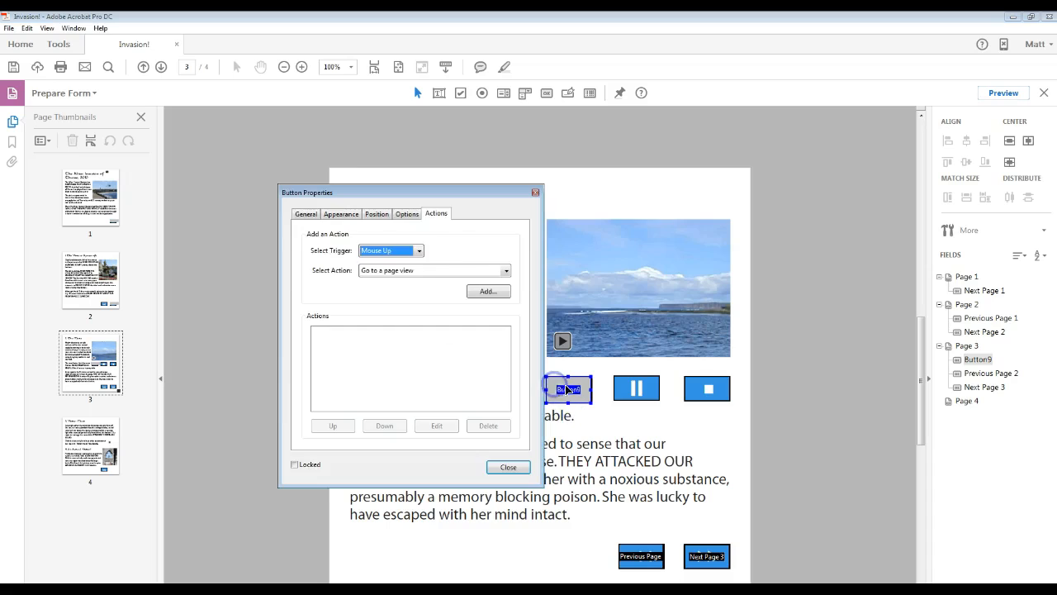
click(306, 215)
text(Play Button)
click(392, 256)
text(Click to play video)
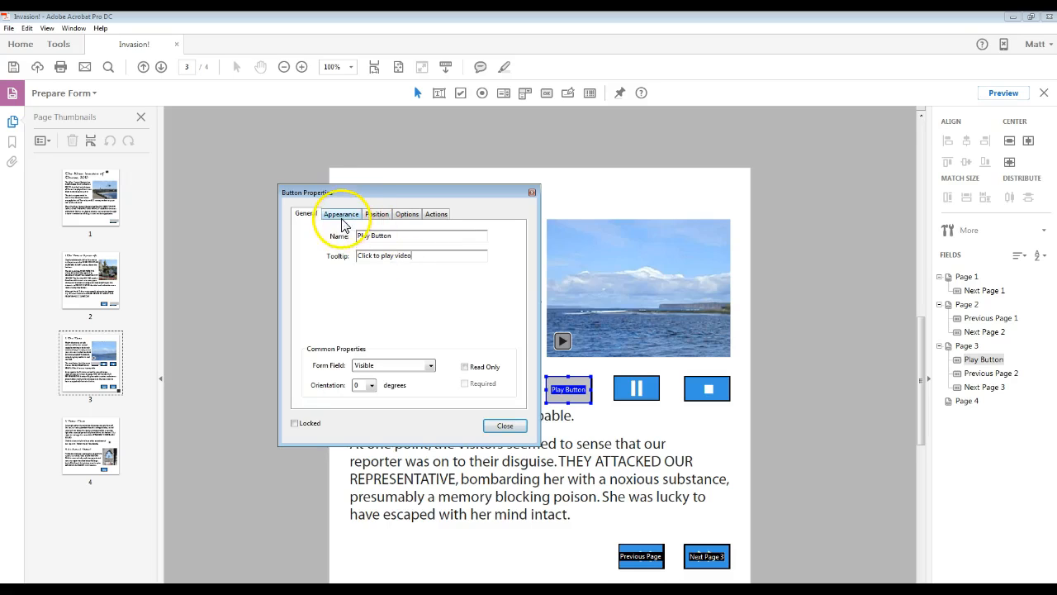
Set the Play Button's form field visibility to Hidden.
click(430, 367)
click(430, 366)
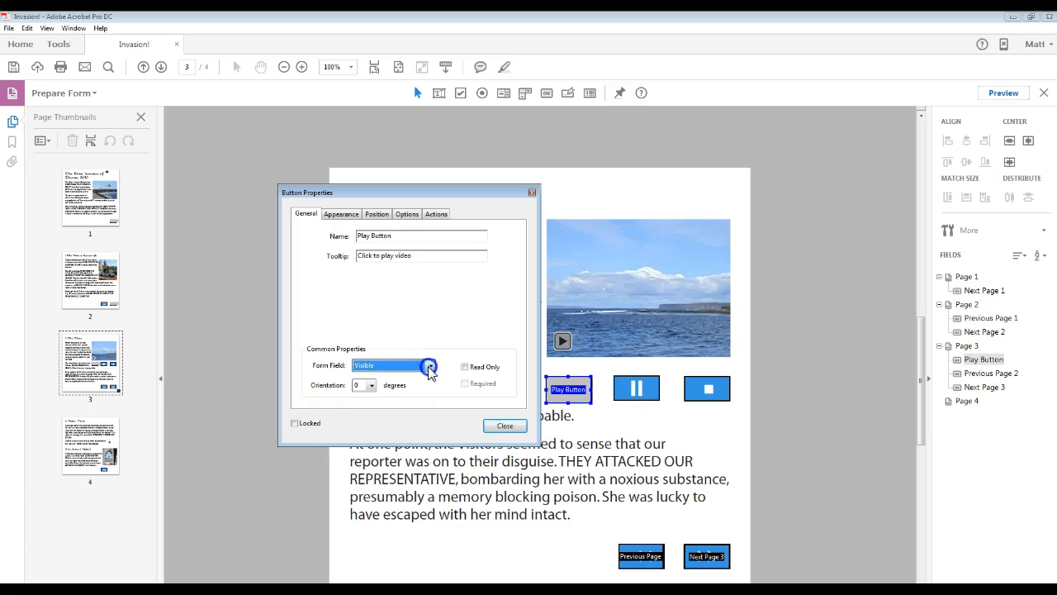
click(430, 367)
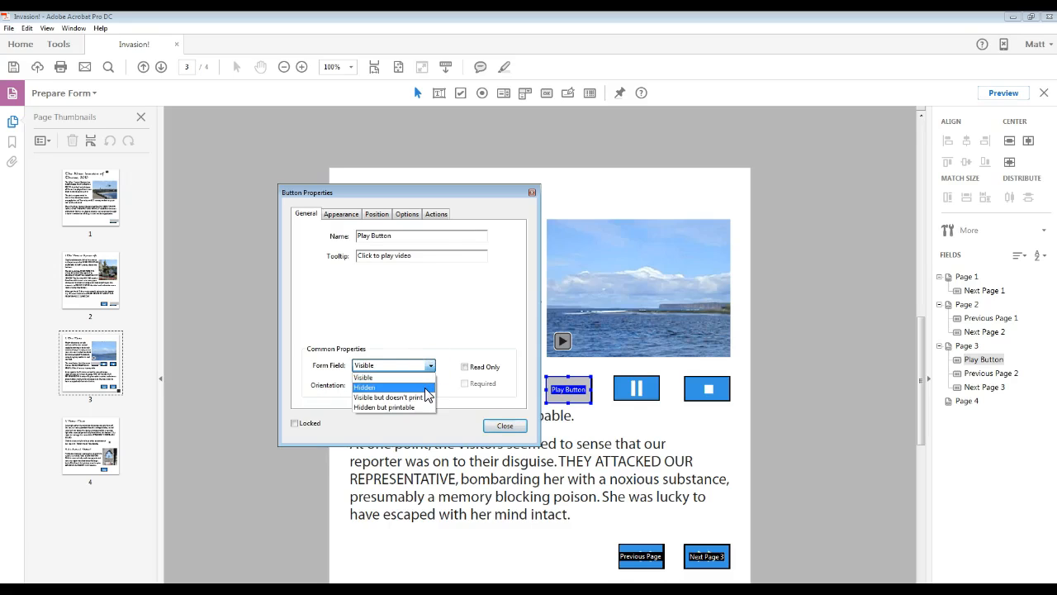
click(425, 389)
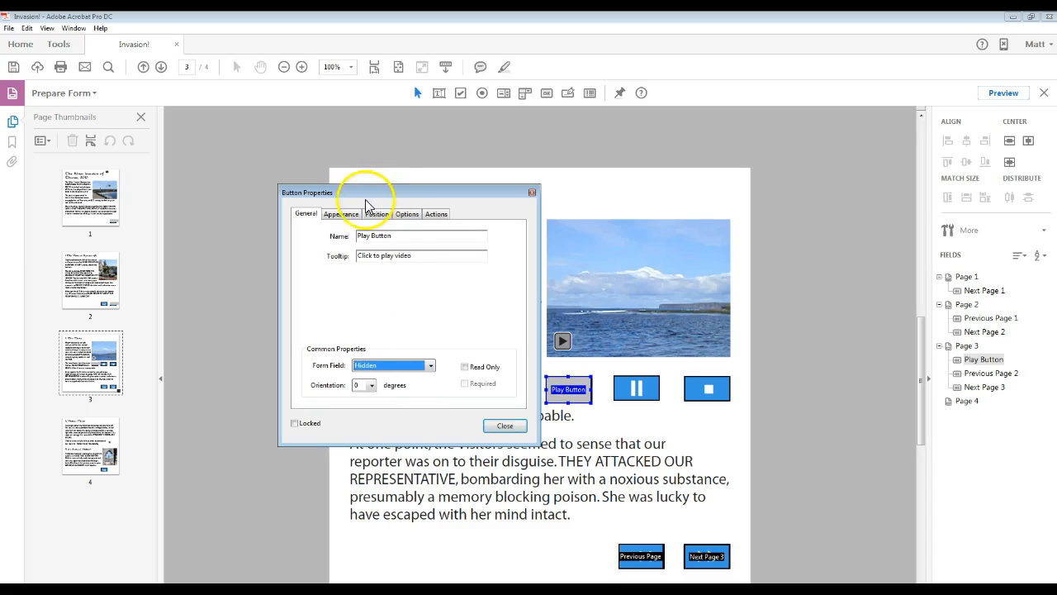
Set the Play Button's fill color to No Color.
click(340, 215)
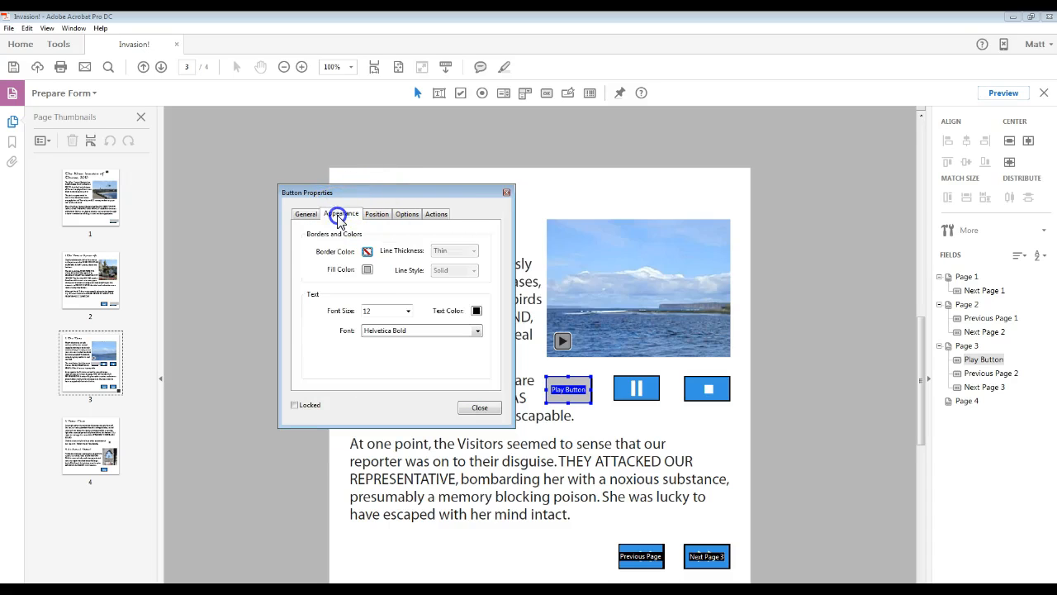
click(367, 270)
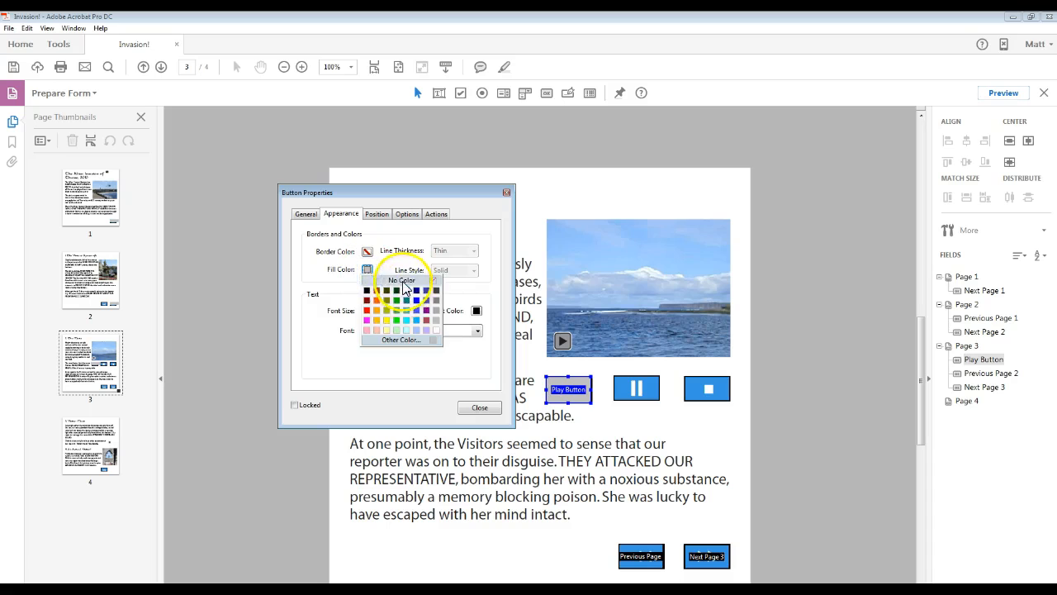
click(402, 280)
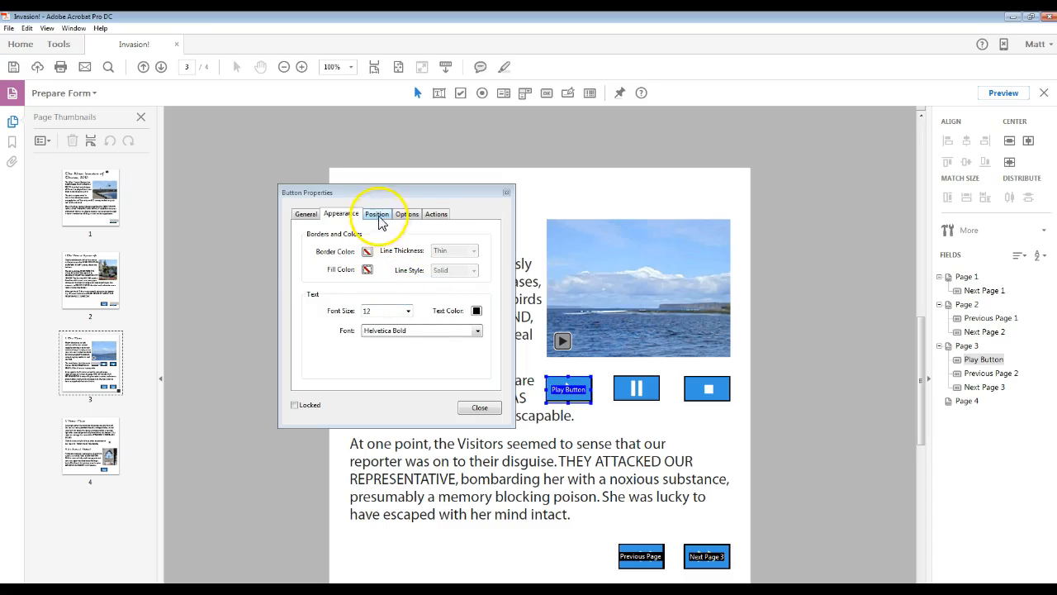
Set up a new Play Button action with the Mouse Down trigger and Multimedia Operation (Acrobat 9 and later).
click(436, 214)
click(420, 251)
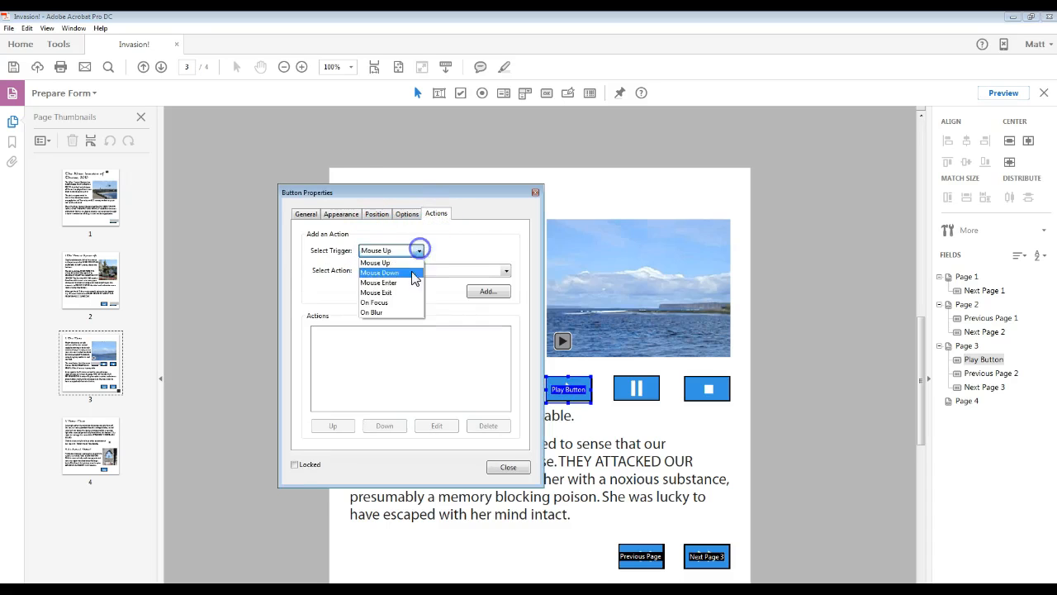
click(404, 270)
click(506, 271)
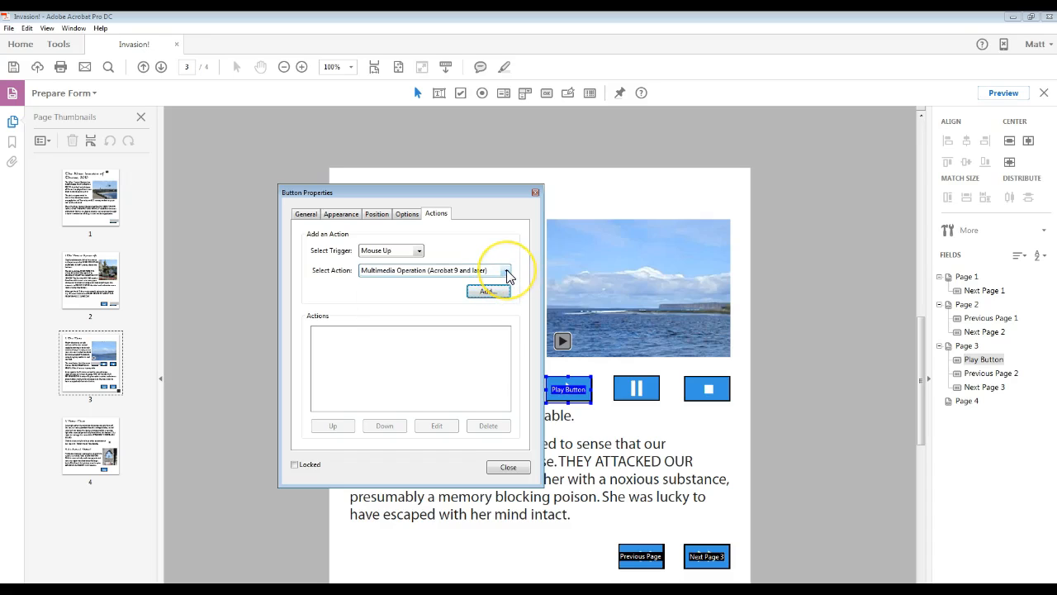
click(507, 271)
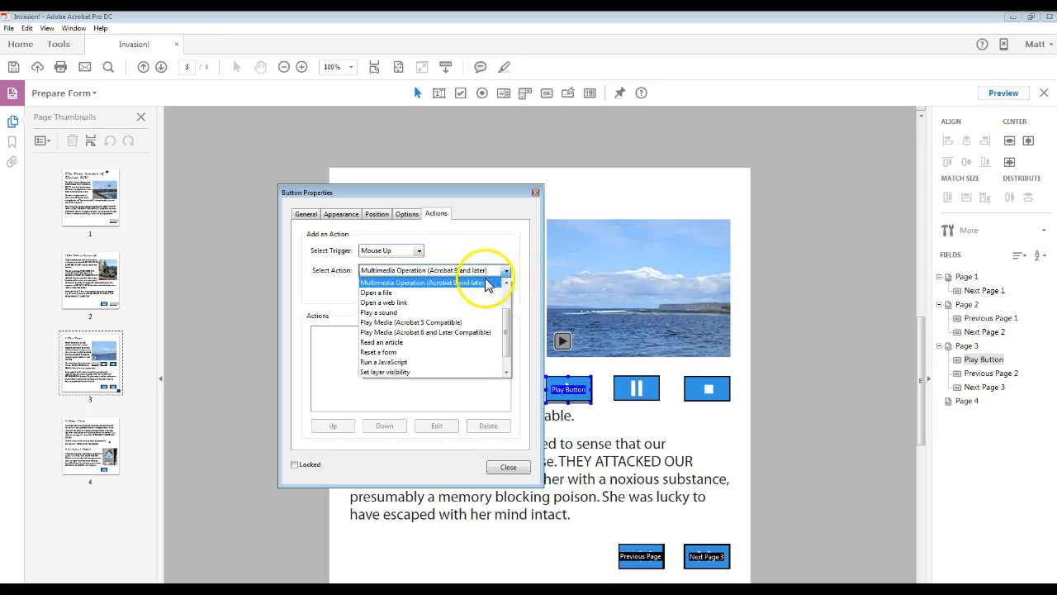
click(473, 285)
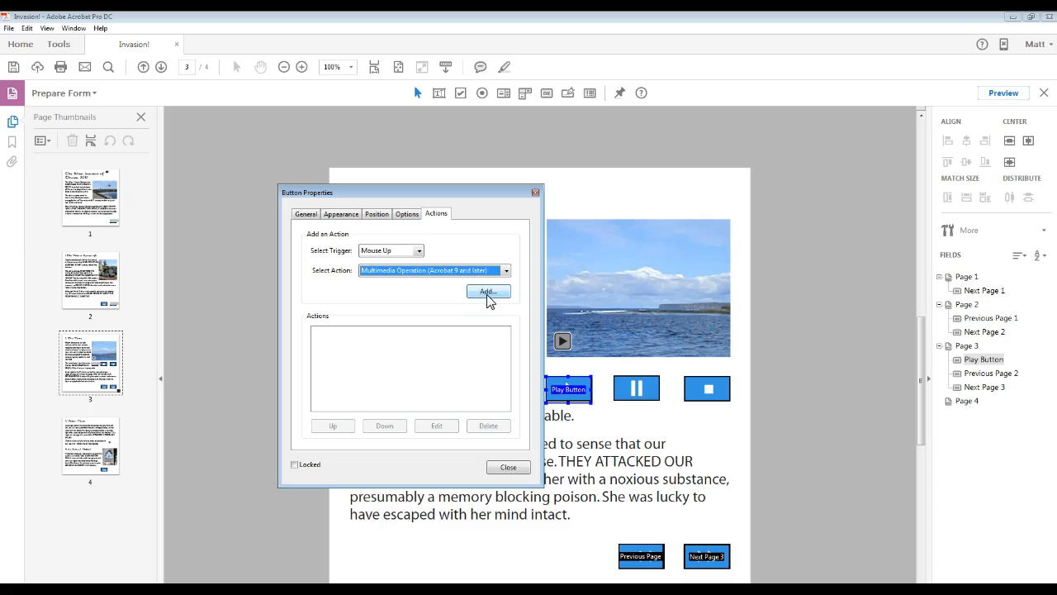
click(419, 250)
click(410, 274)
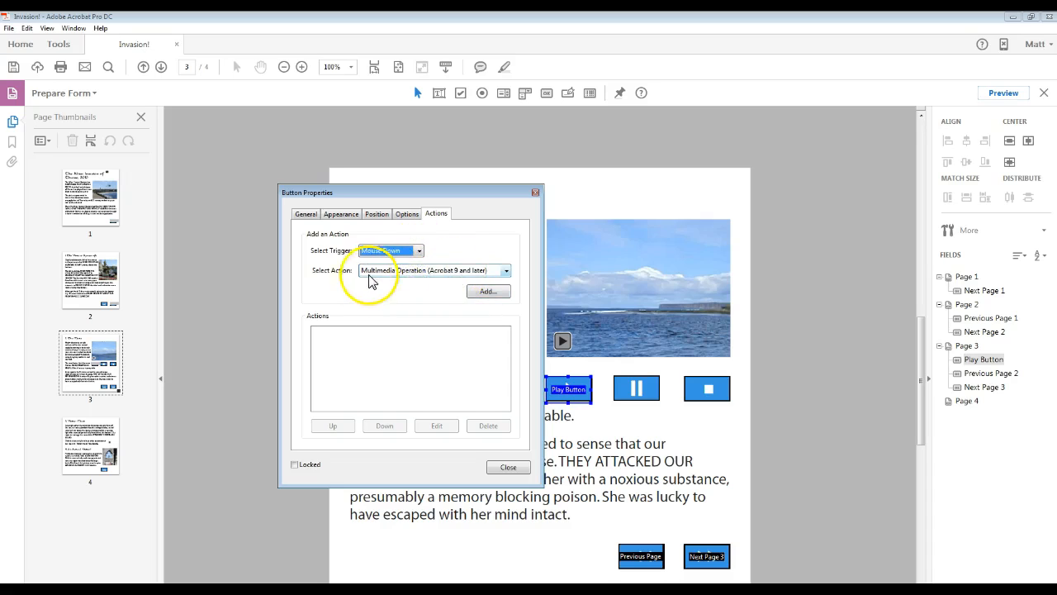
Add the multimedia operation for the Thurso Movie.mp4 annotation on page 3, choosing its playback action, and close the button properties.
click(487, 292)
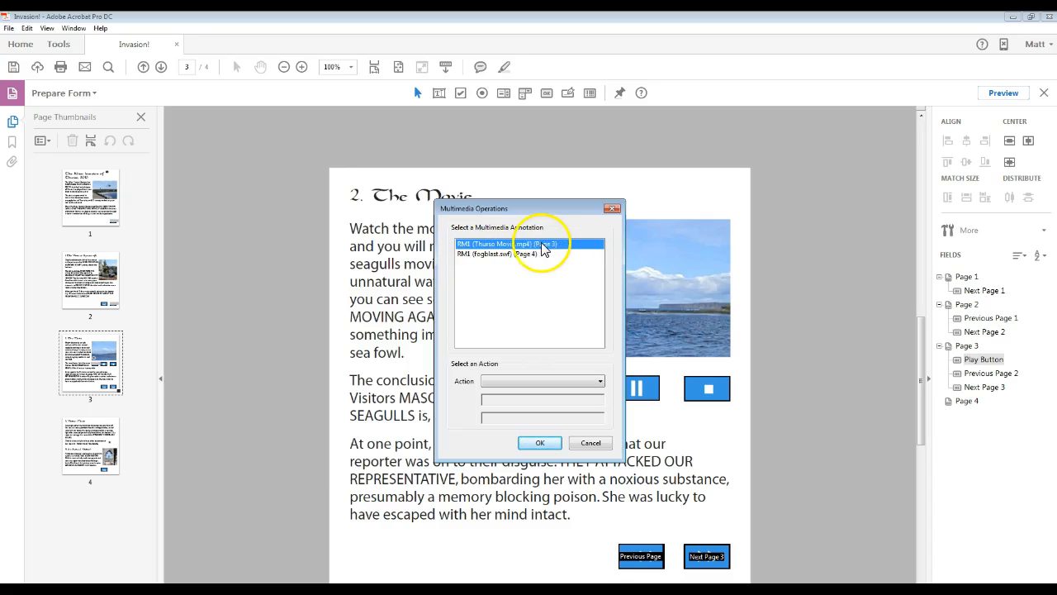
click(600, 380)
click(589, 392)
click(541, 443)
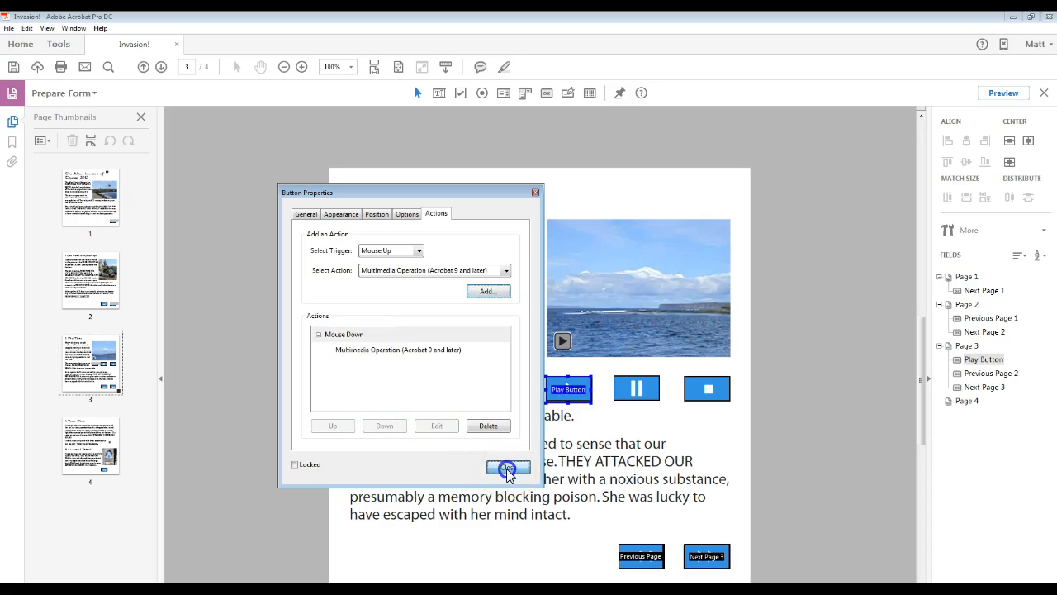
click(506, 468)
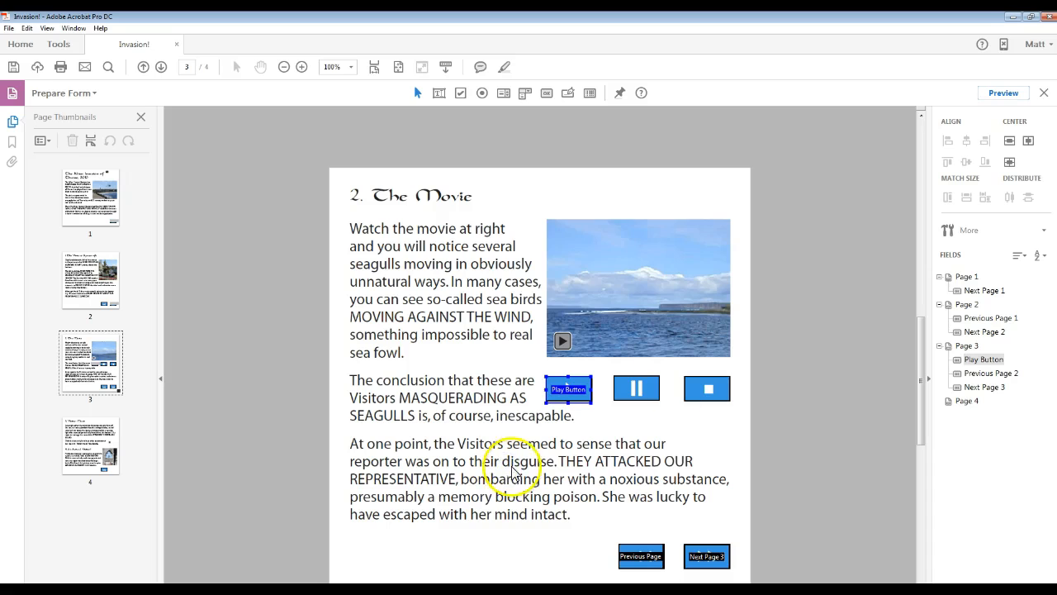
Preview the form, test the play, pause and stop buttons on the page 3 movie, and return to form editing.
click(1011, 99)
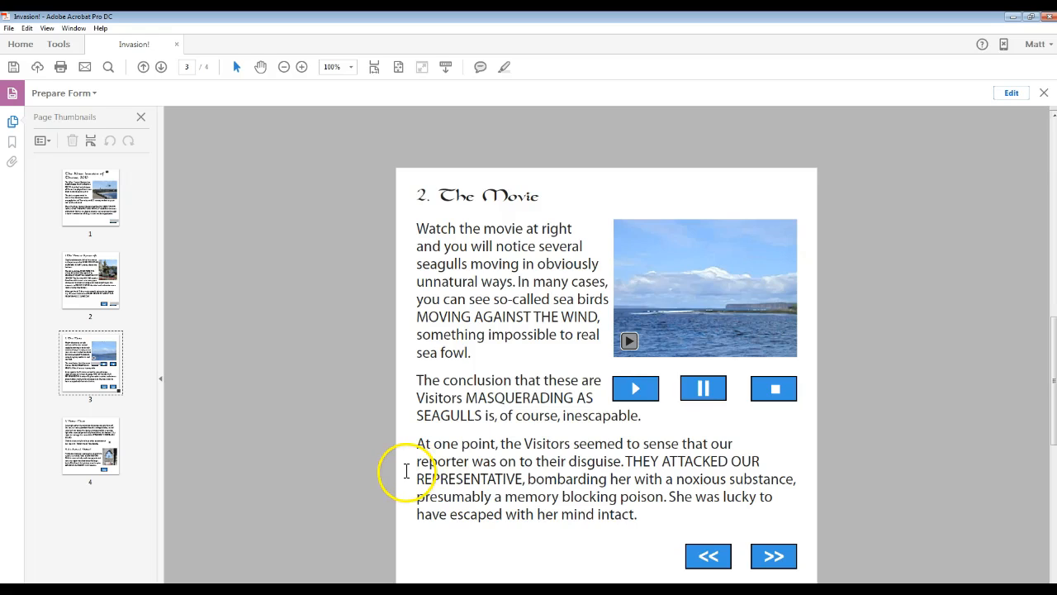
click(652, 388)
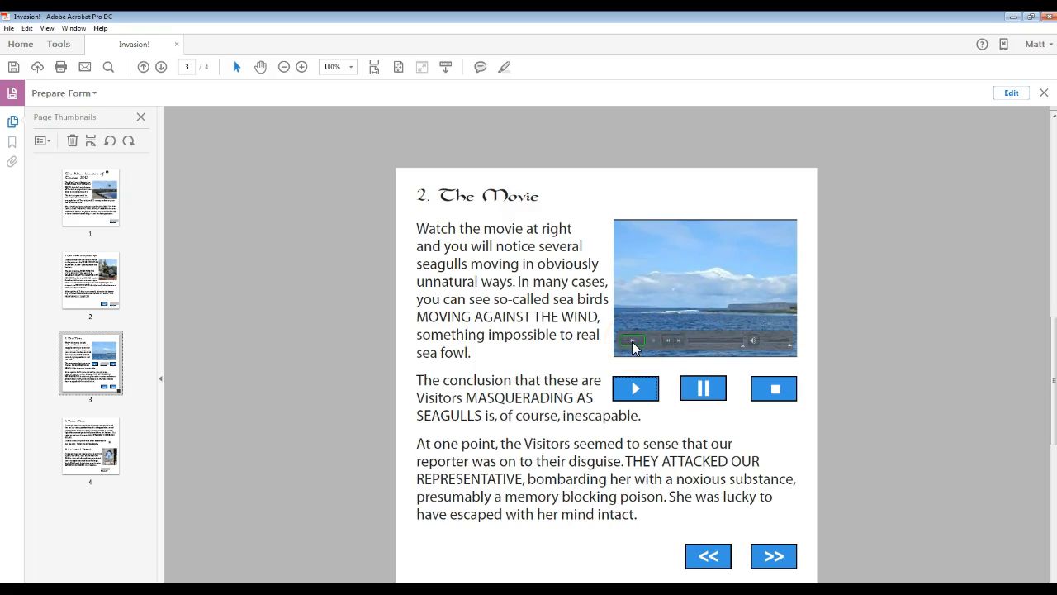
click(703, 390)
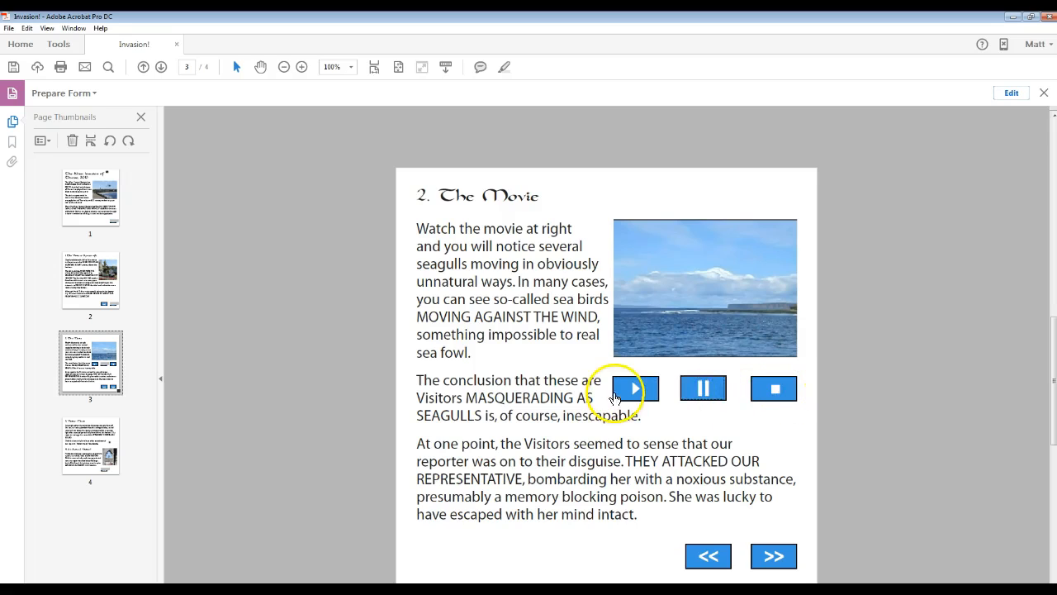
click(755, 405)
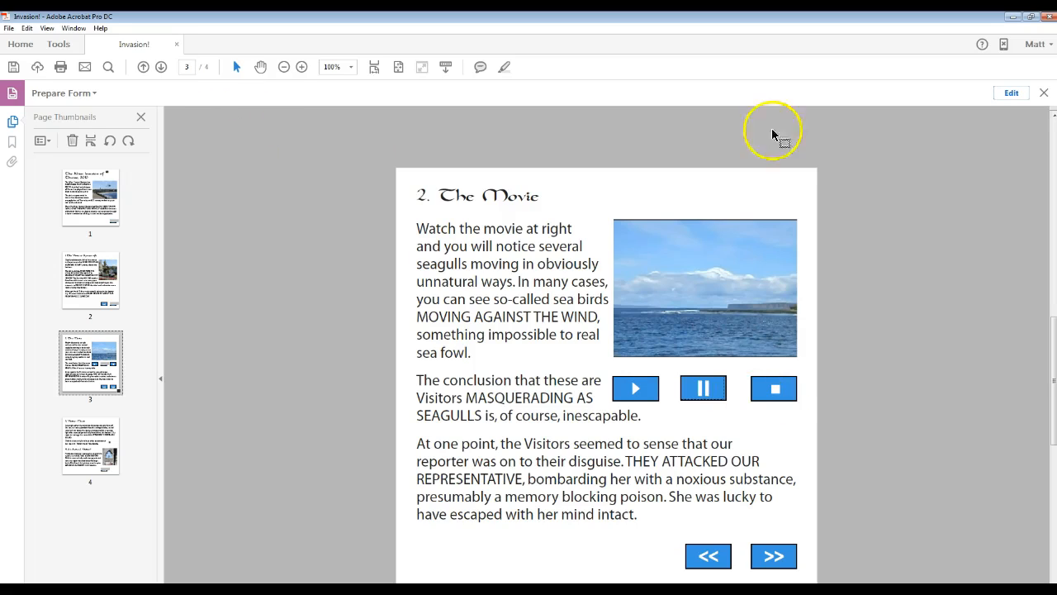
click(1006, 94)
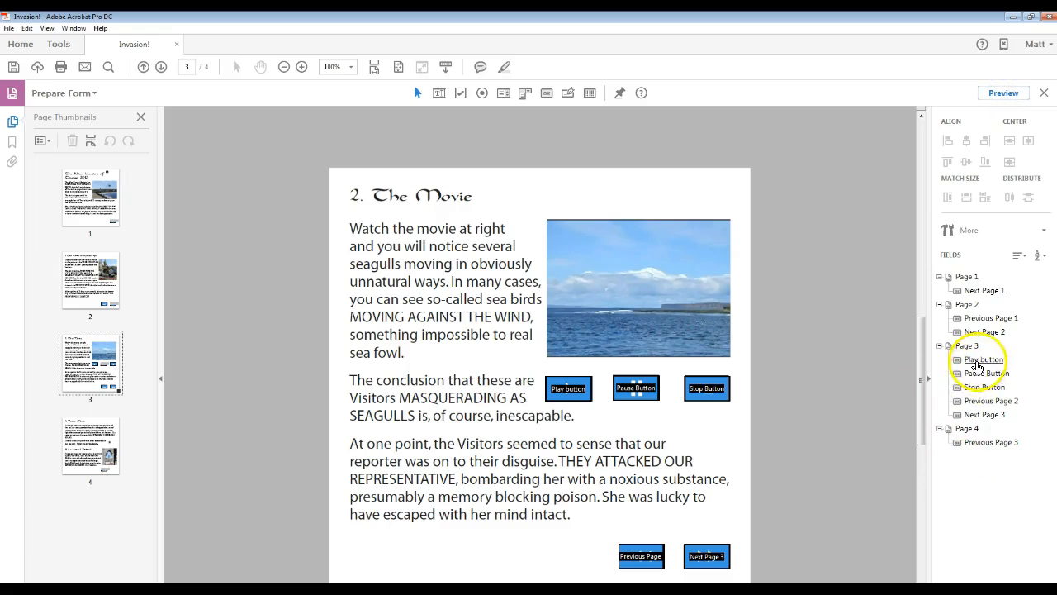